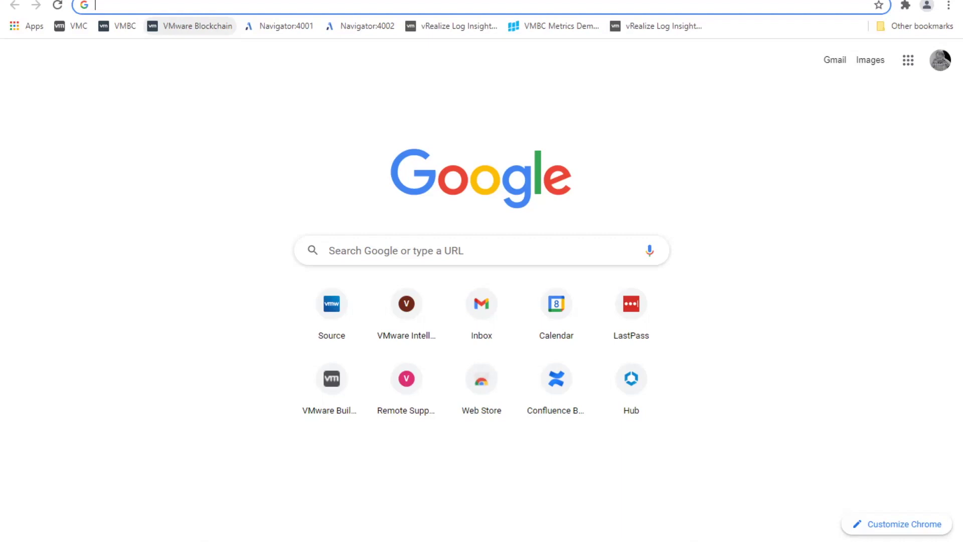
- Open the VMware Blockchain console's zones and review the vCenter settings of the US - Datacenter 1 zone
left_click(215, 27)
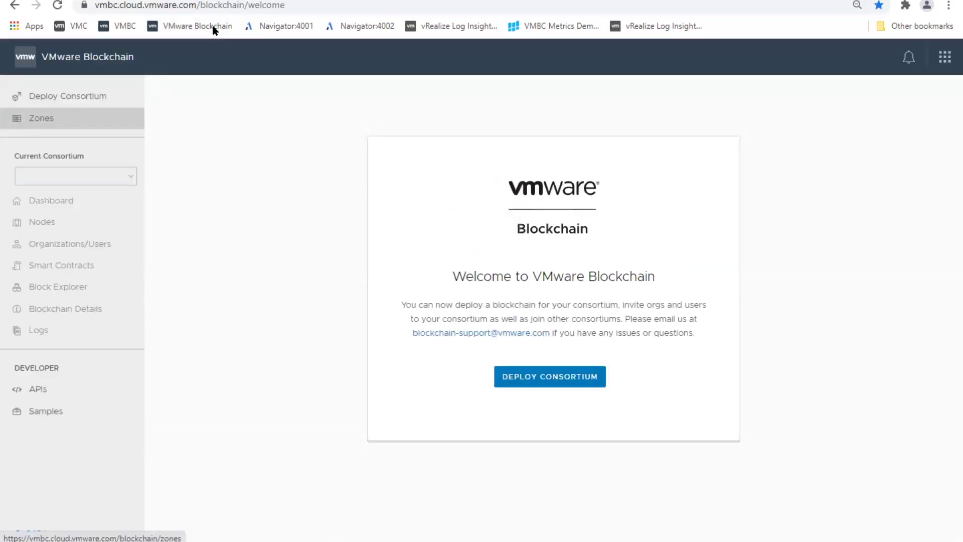
left_click(76, 123)
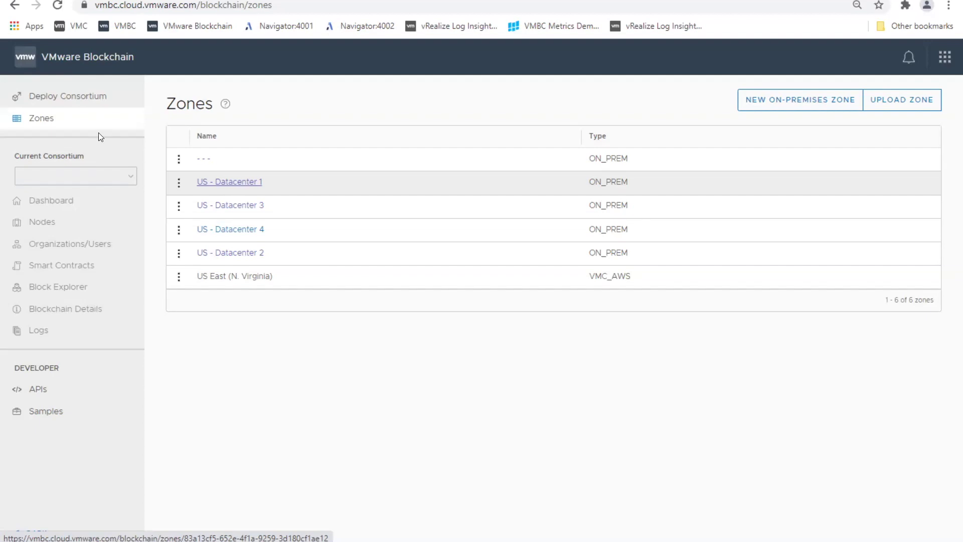
left_click(241, 183)
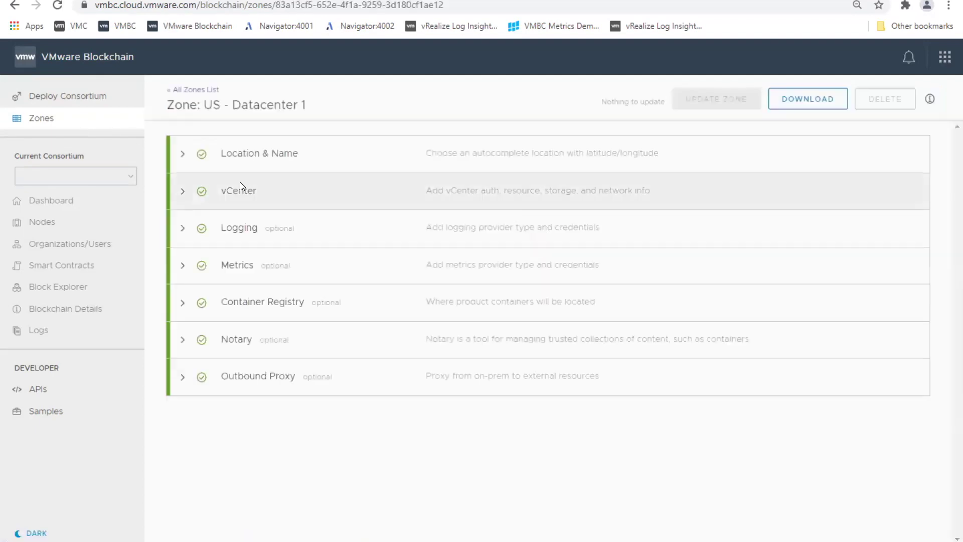
left_click(285, 194)
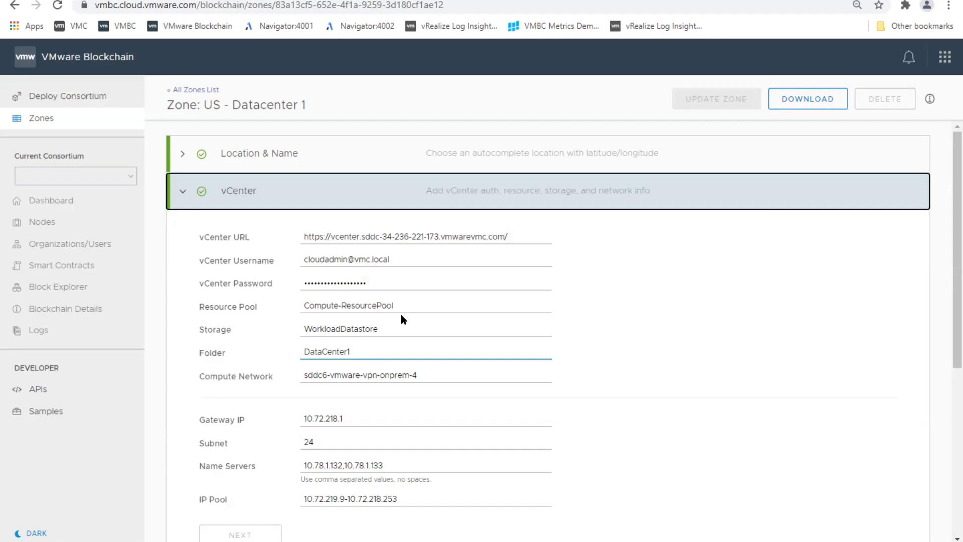
left_click(293, 196)
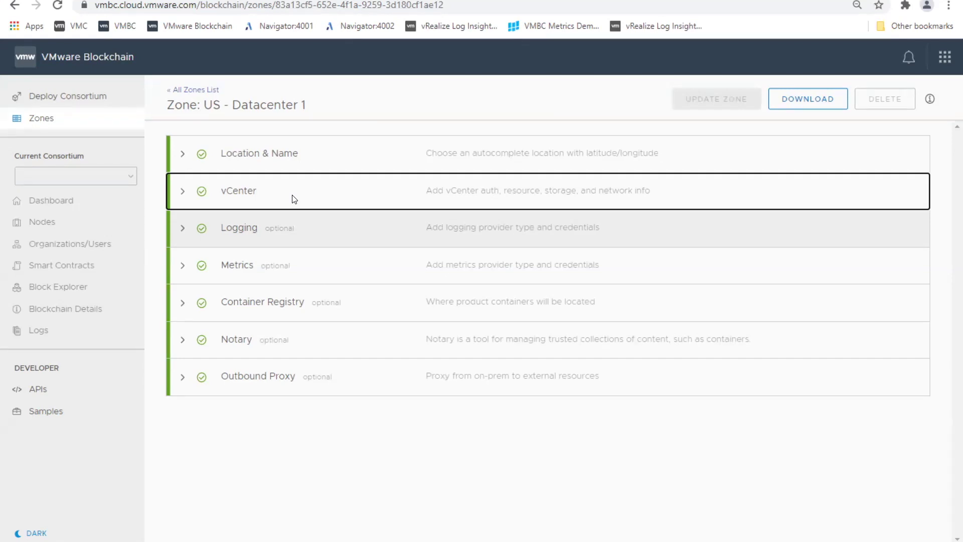
- Review the zone's optional Logging and Outbound Proxy settings, and return to the zones list
left_click(212, 228)
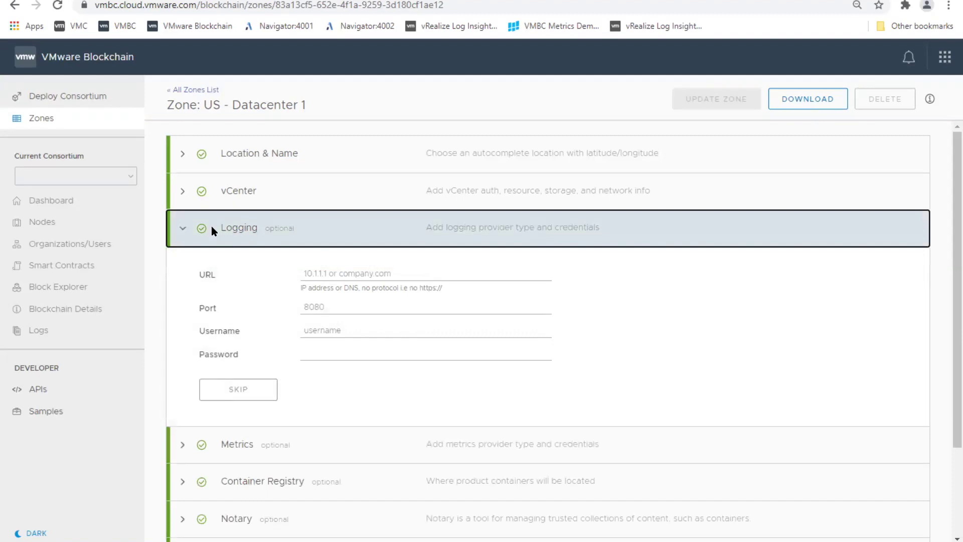
left_click(211, 225)
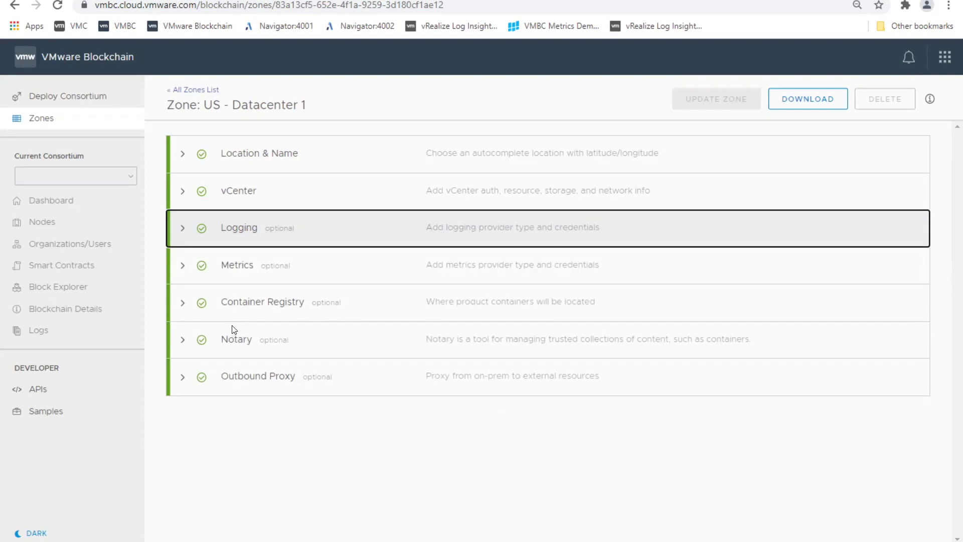
left_click(240, 374)
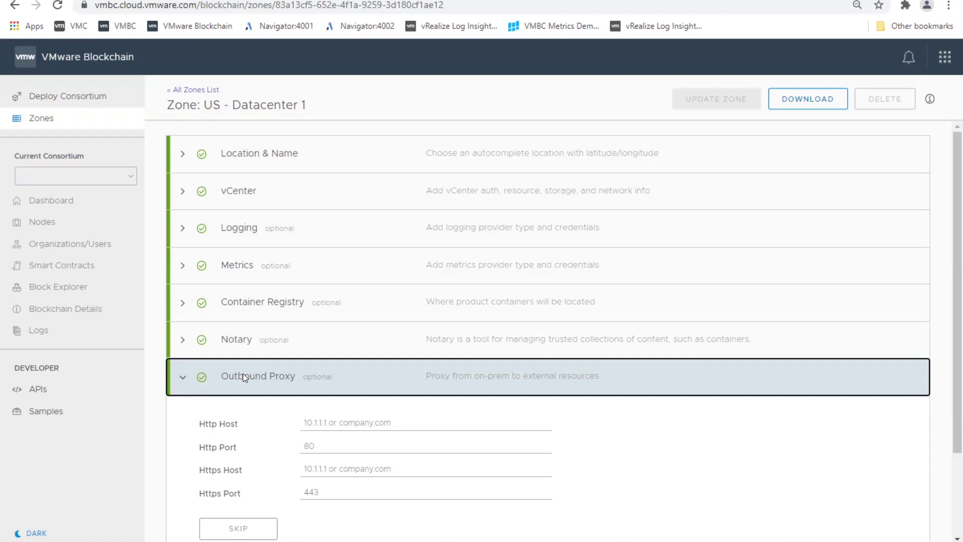
left_click(243, 374)
left_click(96, 125)
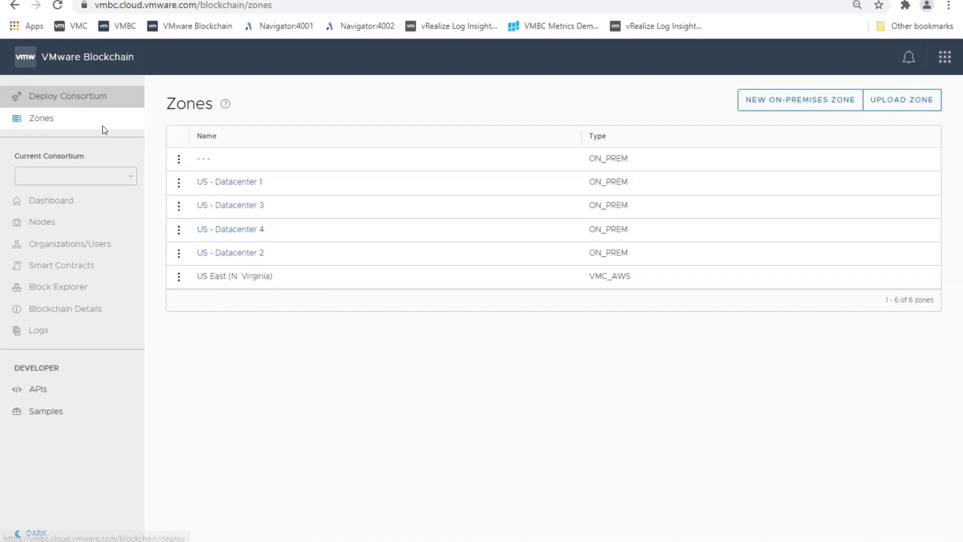
- Start a consortium deployment with the DAML contract engine and name the consortium "DAML Demo"
left_click(89, 100)
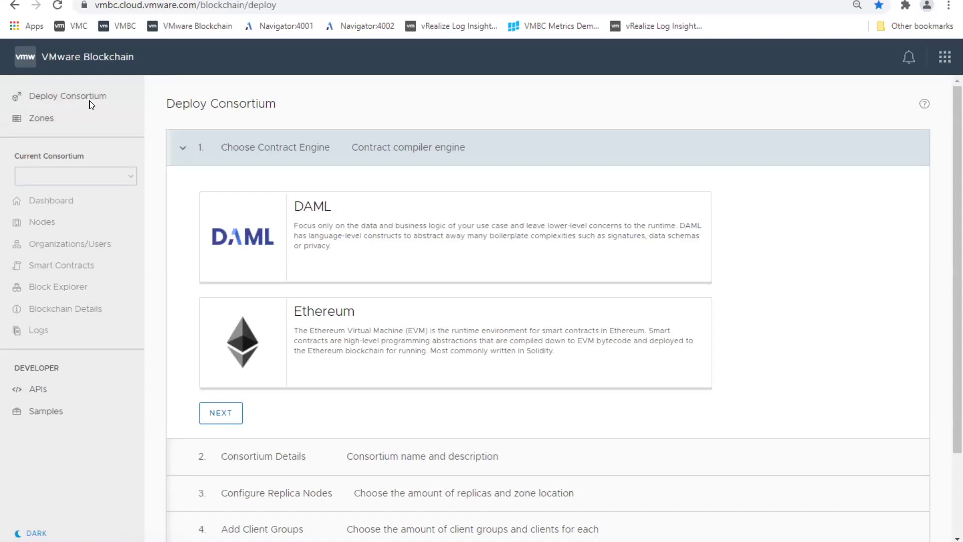
left_click(353, 206)
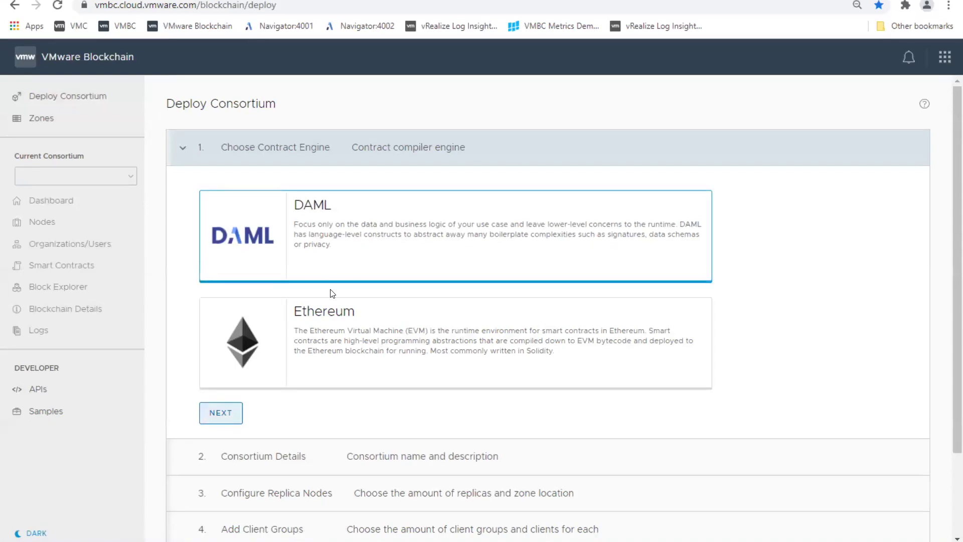
left_click(227, 414)
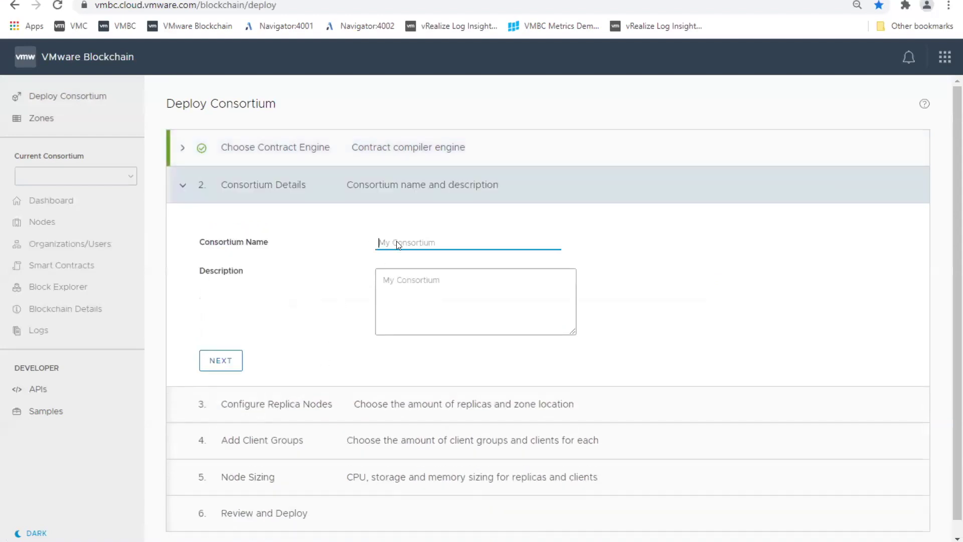
type("DAML Demo")
left_click(238, 359)
- Set the number of replicas to 4, with one in each of US - Datacenter 1 through 4
left_click(401, 273)
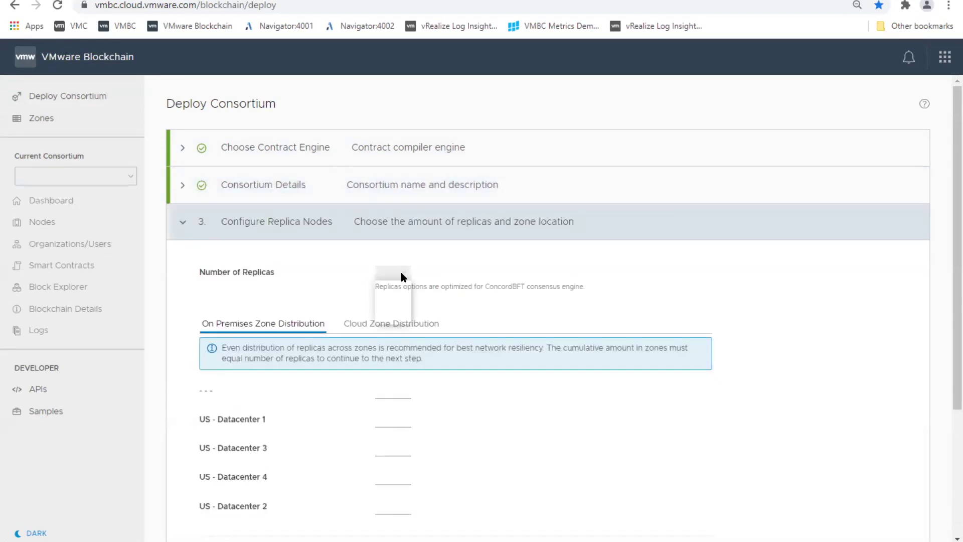
left_click(397, 293)
scroll(400, 295, "down", 2)
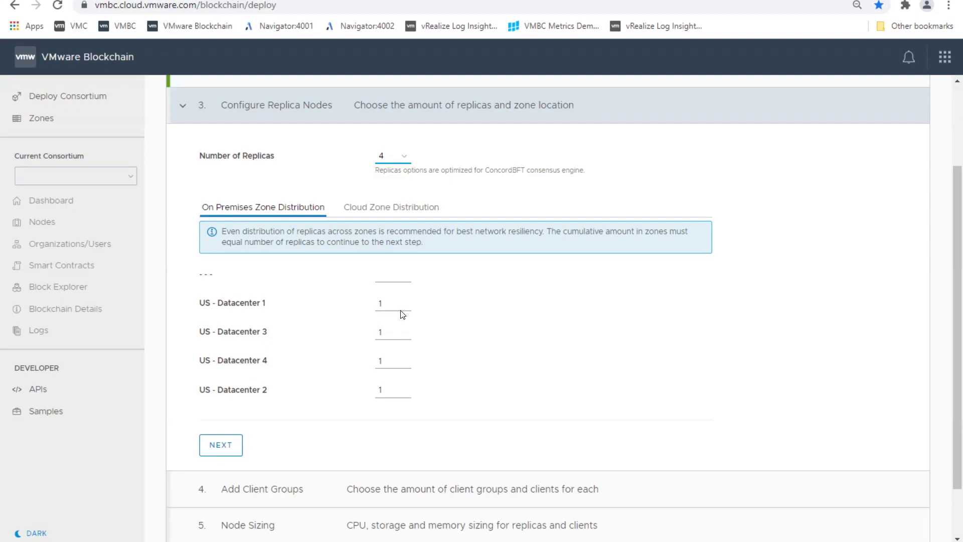
left_click(221, 451)
- Define client group "client-group-1" with one client node in US - Datacenter 1 and another in US - Datacenter 2
type("c")
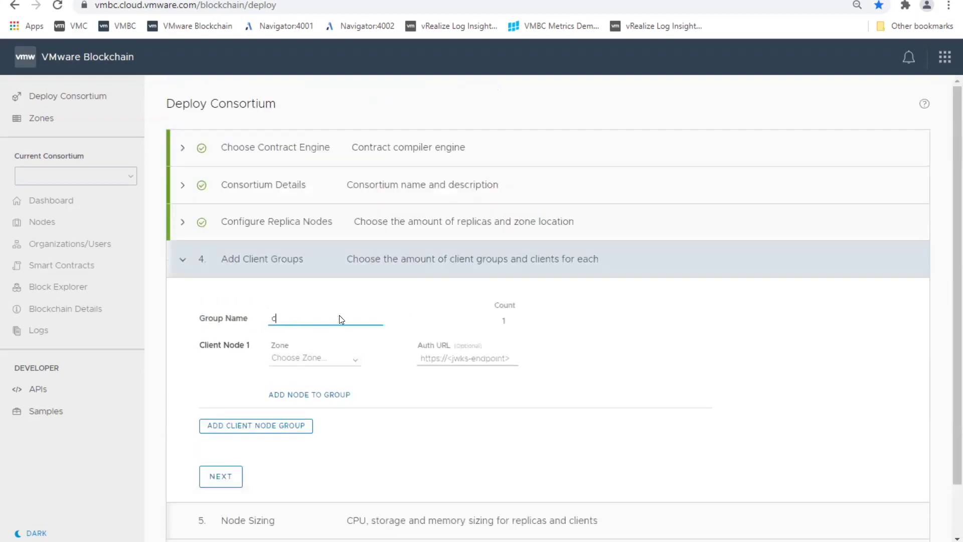
type("lient-group-1")
key("Tab")
left_click(355, 355)
left_click(336, 397)
left_click(336, 396)
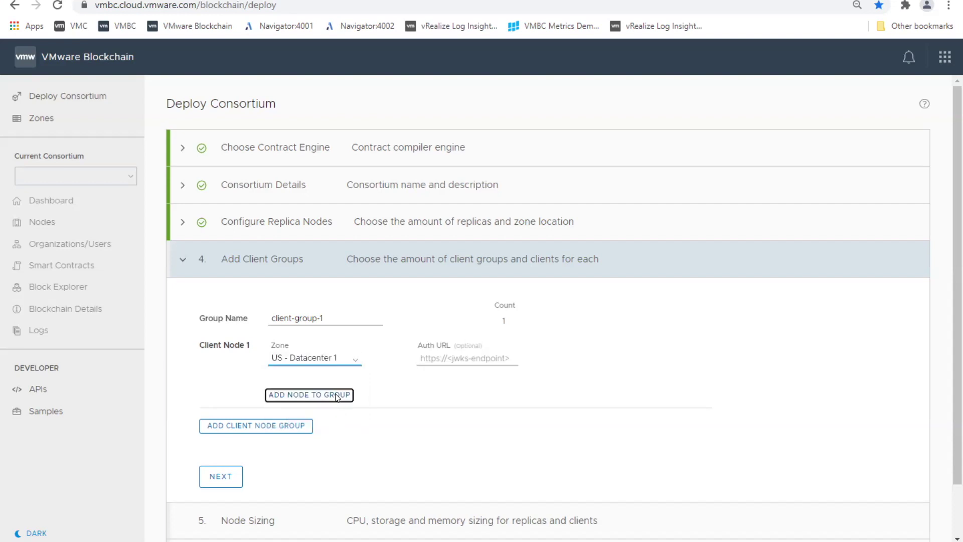
left_click(355, 405)
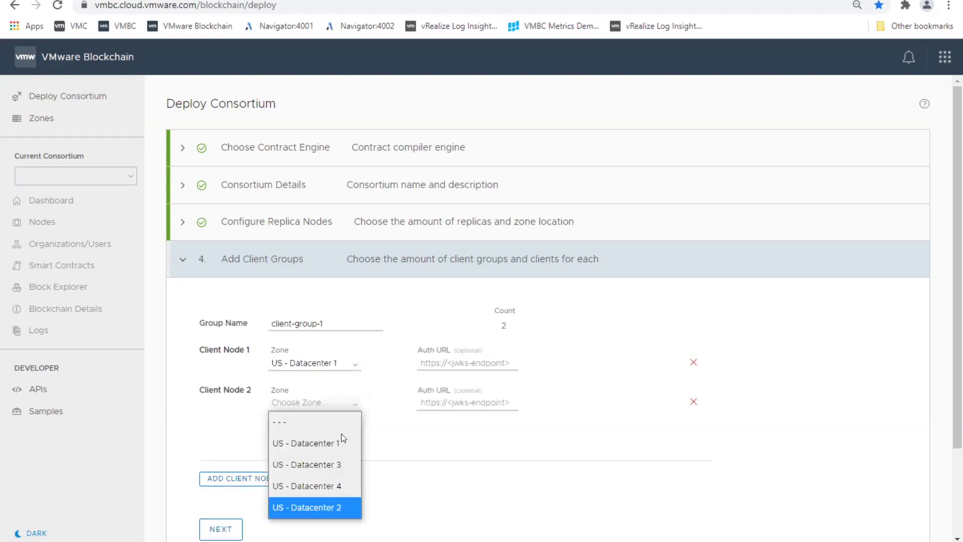
left_click(322, 507)
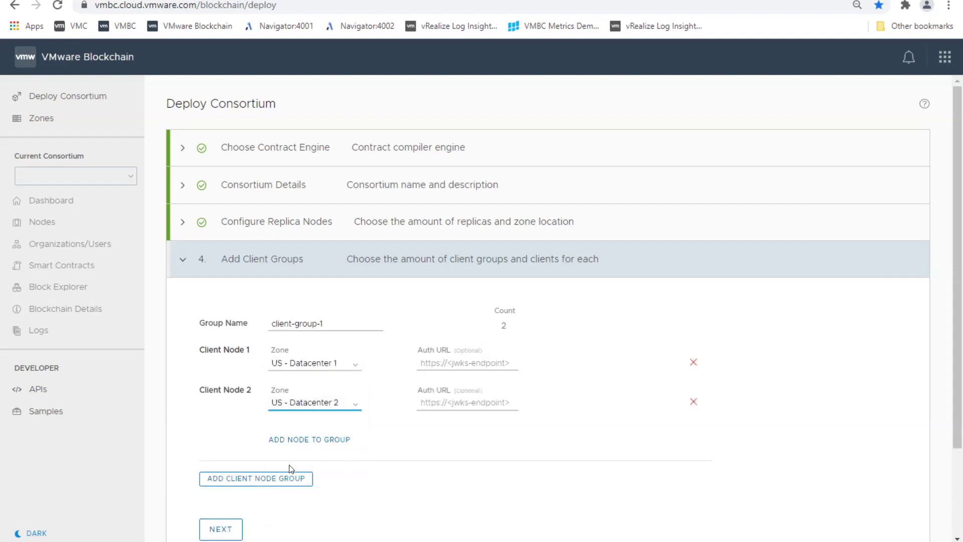
- Add client group "client-group-2" with one client node in US - Datacenter 3 and another in US - Datacenter 4
left_click(289, 479)
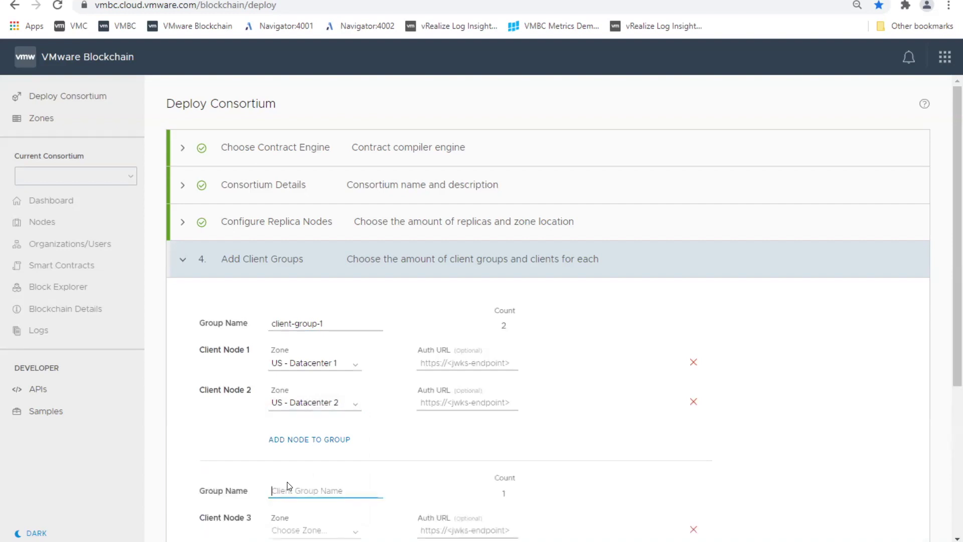
type("client-group-2")
left_click(346, 530)
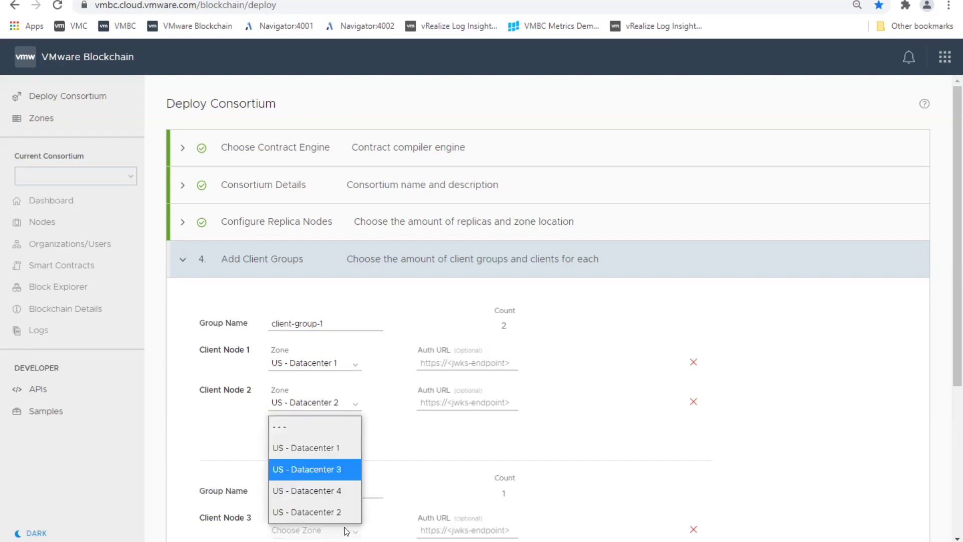
left_click(341, 469)
scroll(341, 476, "down", 5)
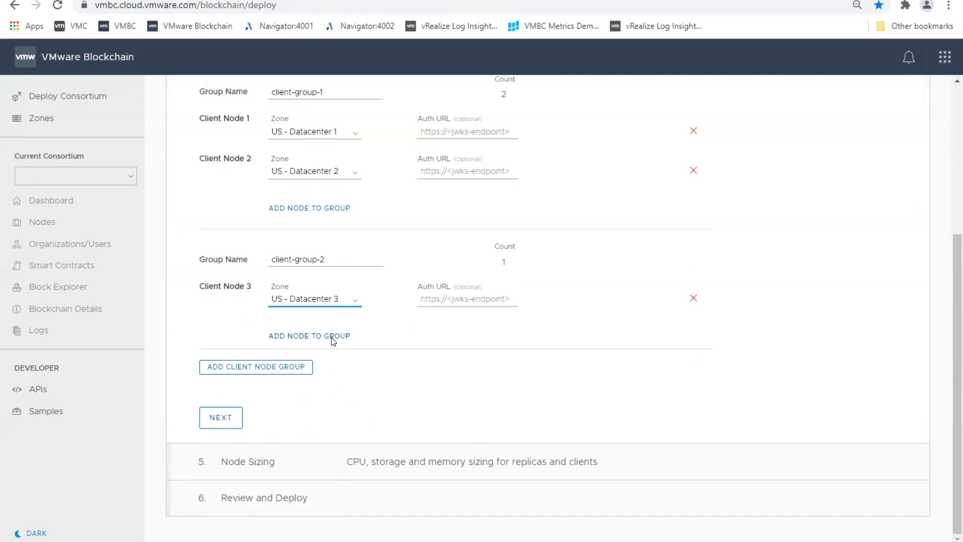
left_click(333, 335)
left_click(330, 348)
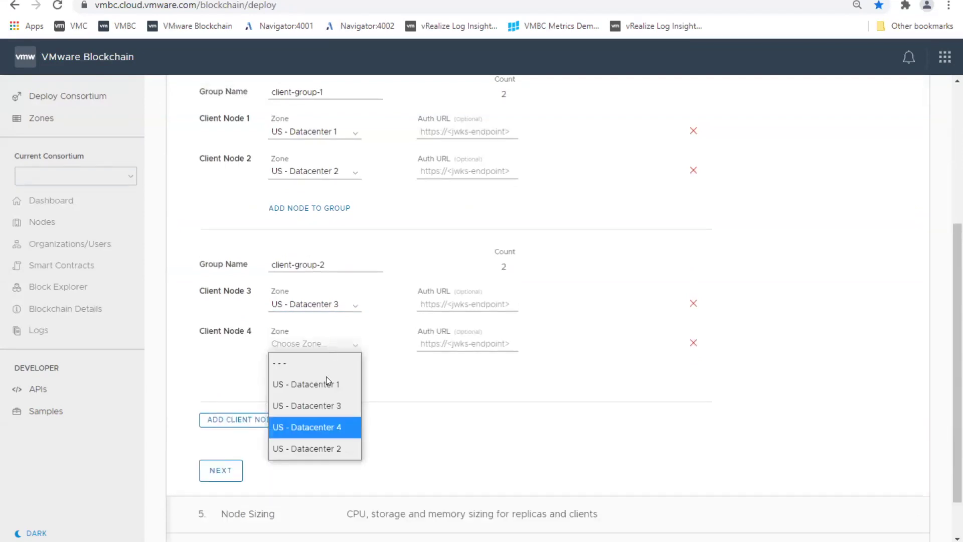
left_click(328, 427)
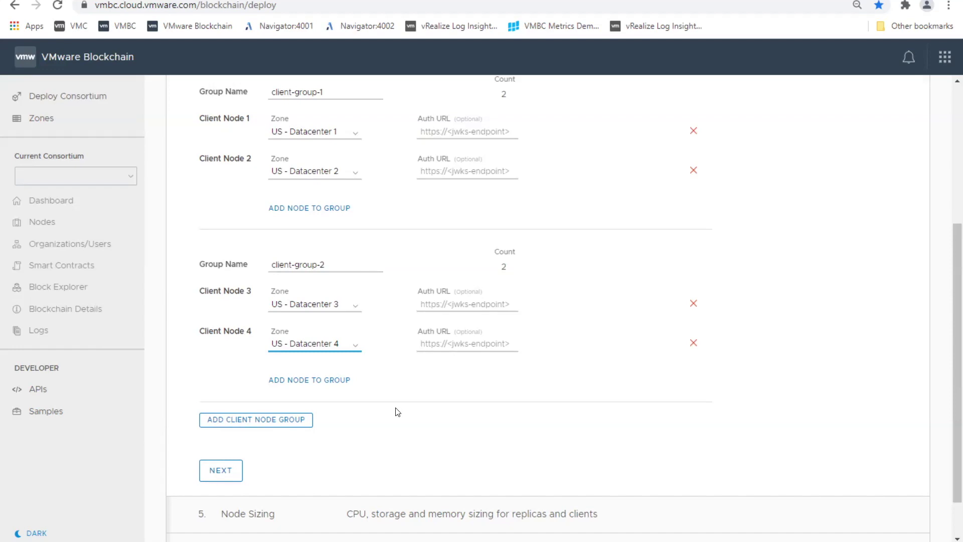
left_click(223, 470)
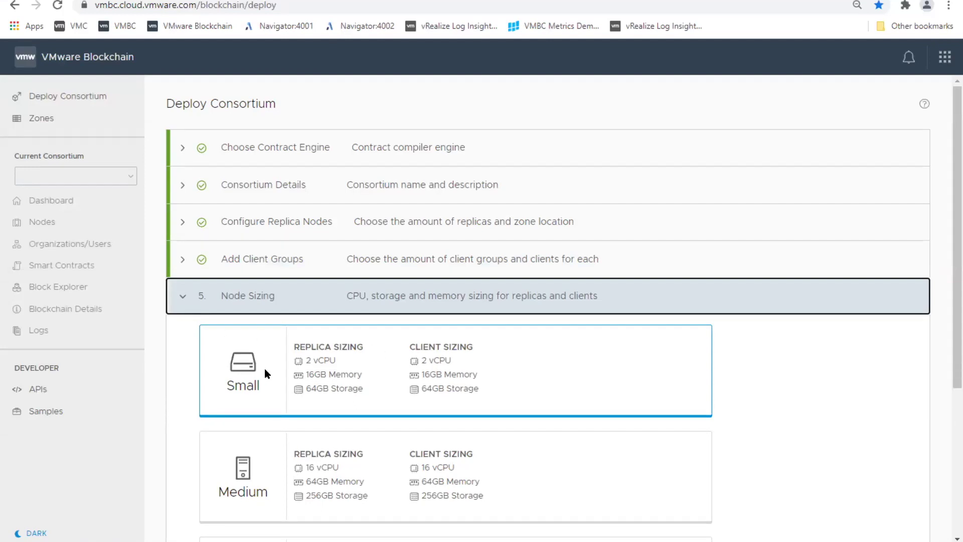
- Deploy the DAML Demo consortium with the Small node size for replicas and clients
scroll(264, 368, "down", 5)
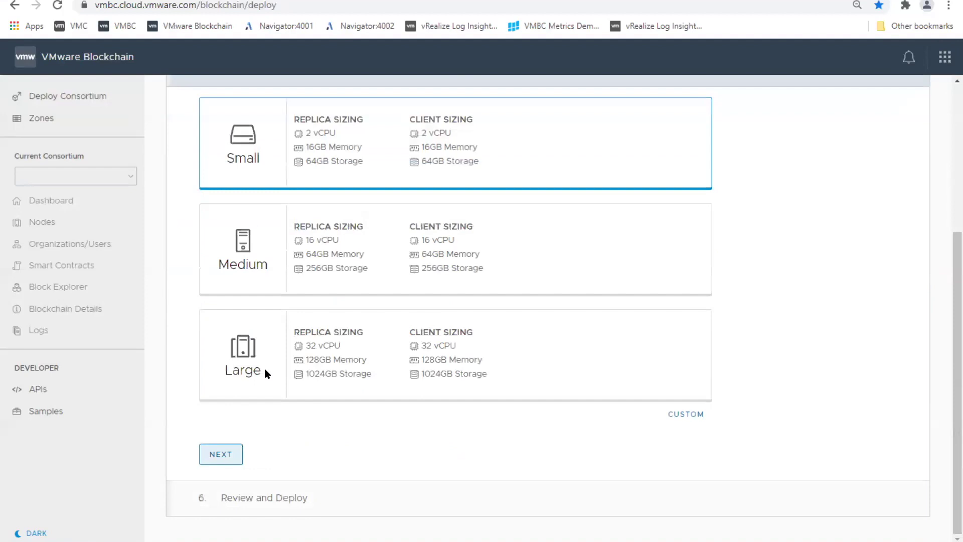
left_click(217, 455)
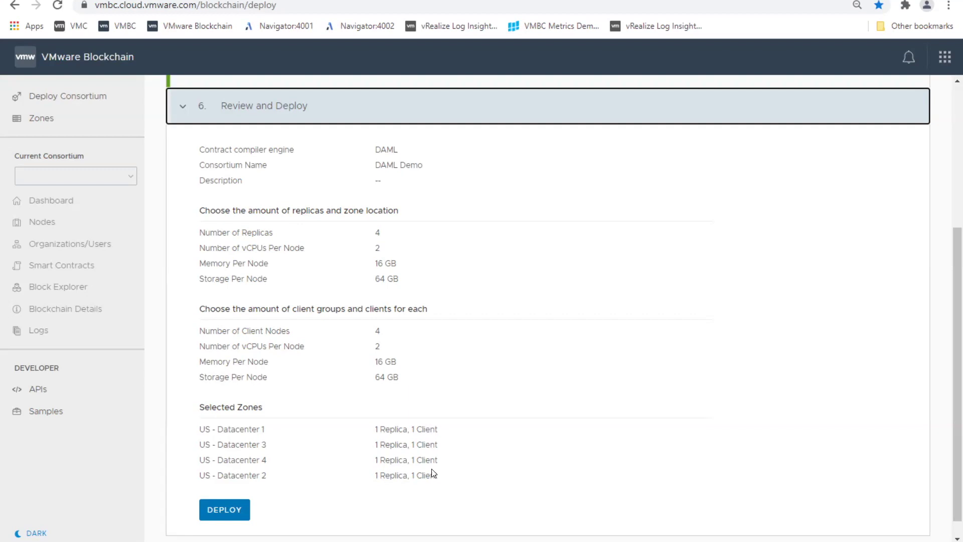
left_click(235, 508)
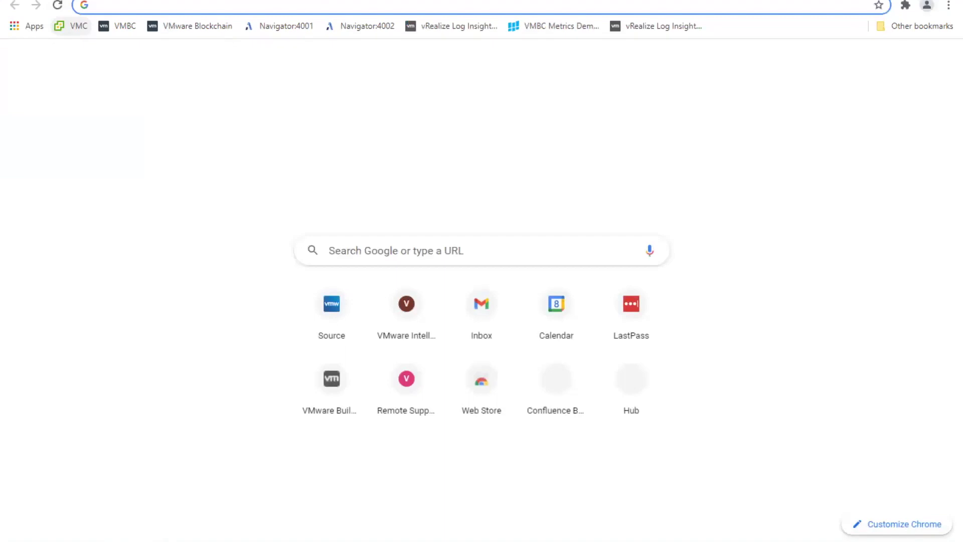
- Open the VMC vSphere Client and examine the virtual machines in the 2021 VMworld datacenter folders
left_click(74, 25)
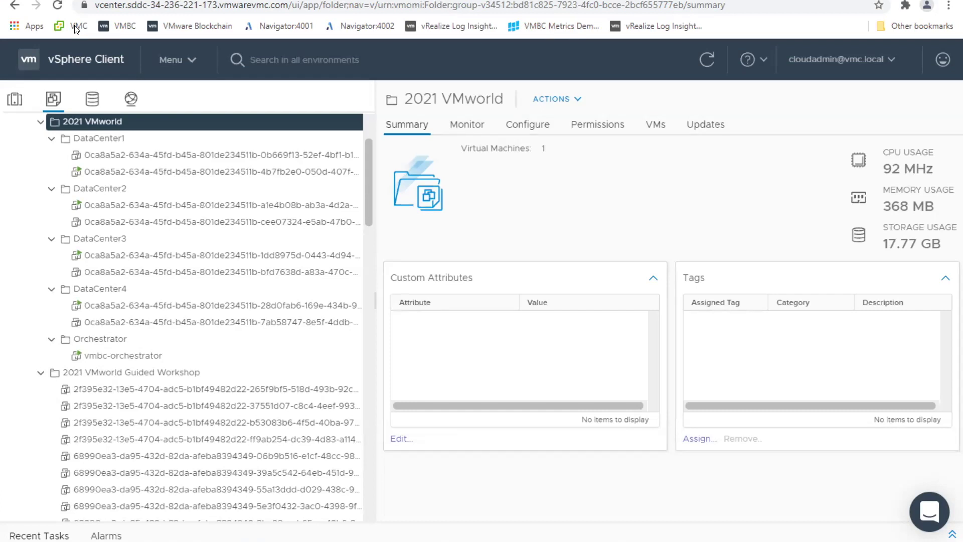
key("alt+Tab")
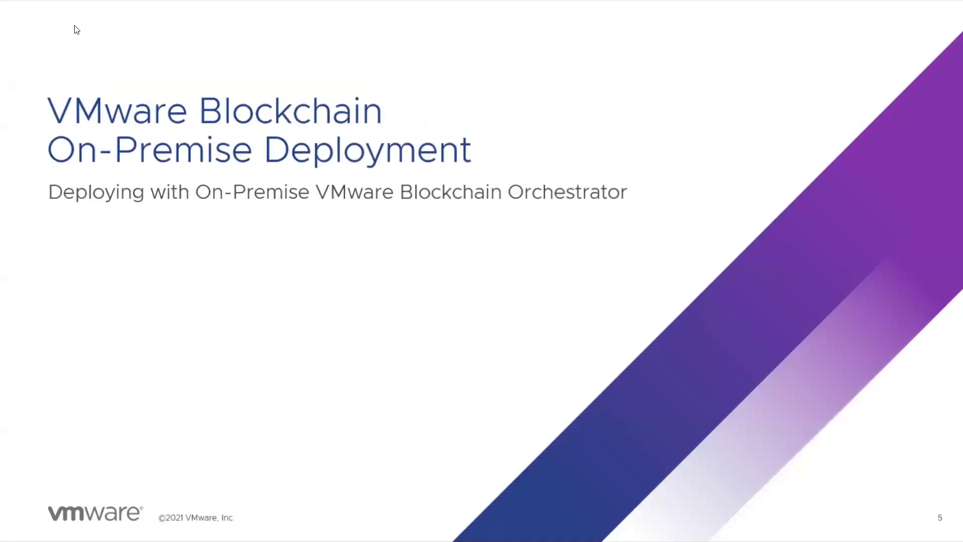
- Switch to Visual Studio Code and review infra-example.json and deploy-eth.json in the descriptors folder
key("alt+Tab")
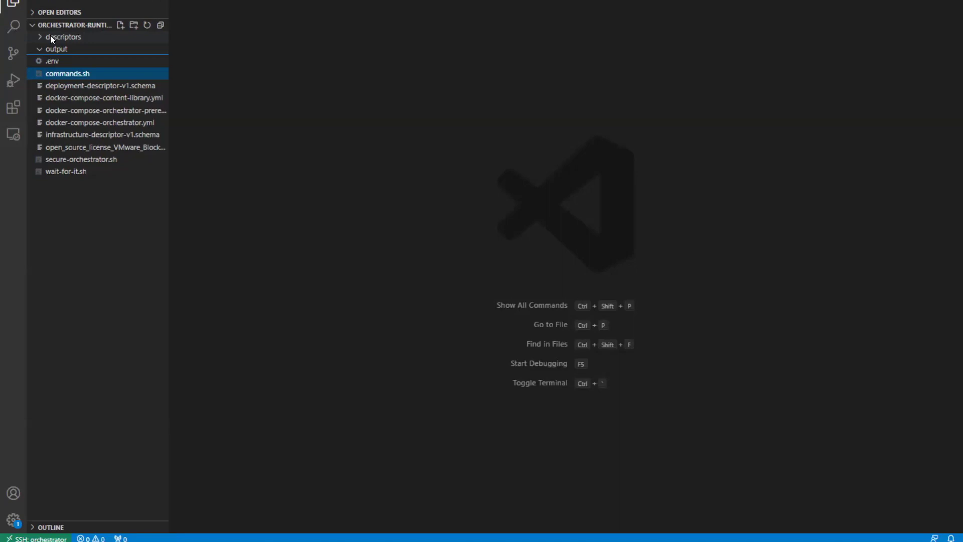
left_click(70, 37)
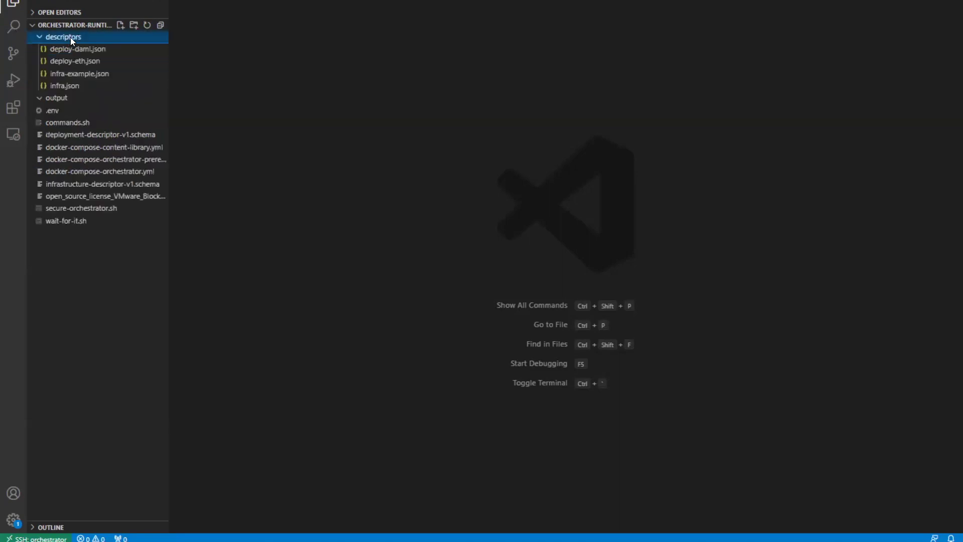
left_click(78, 77)
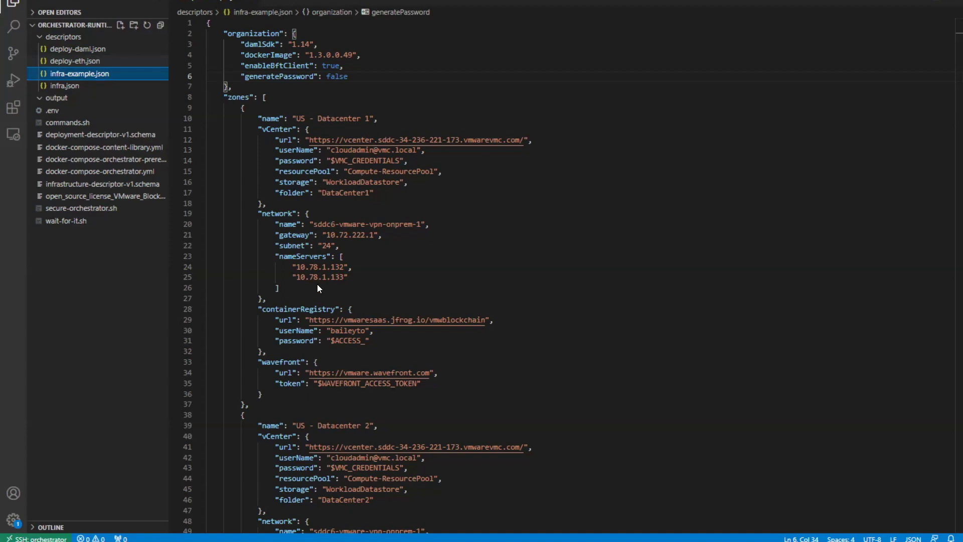
left_click(74, 61)
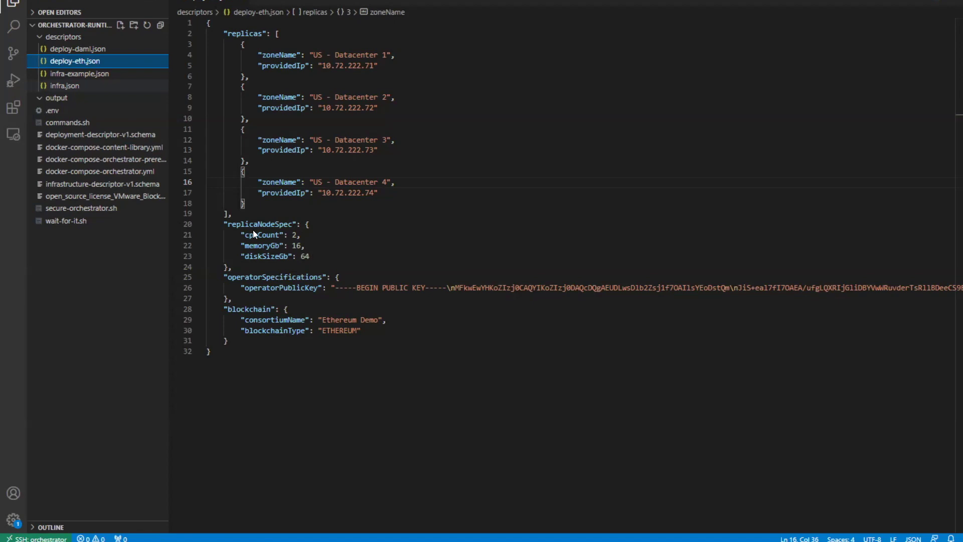
- Copy all commands from commands.sh and run them in a new terminal to deploy the Ethereum consortium
left_click(70, 123)
key("ctrl+a")
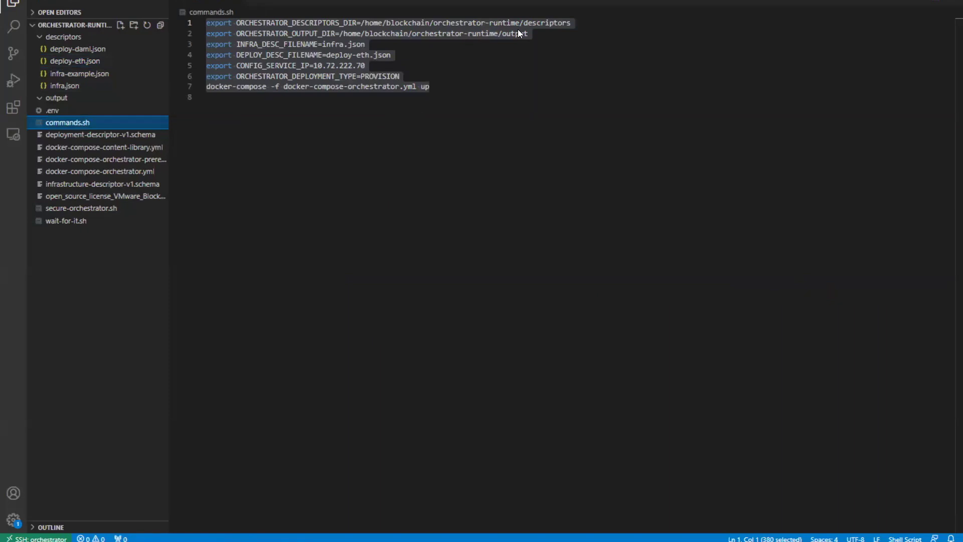
left_click(193, 2)
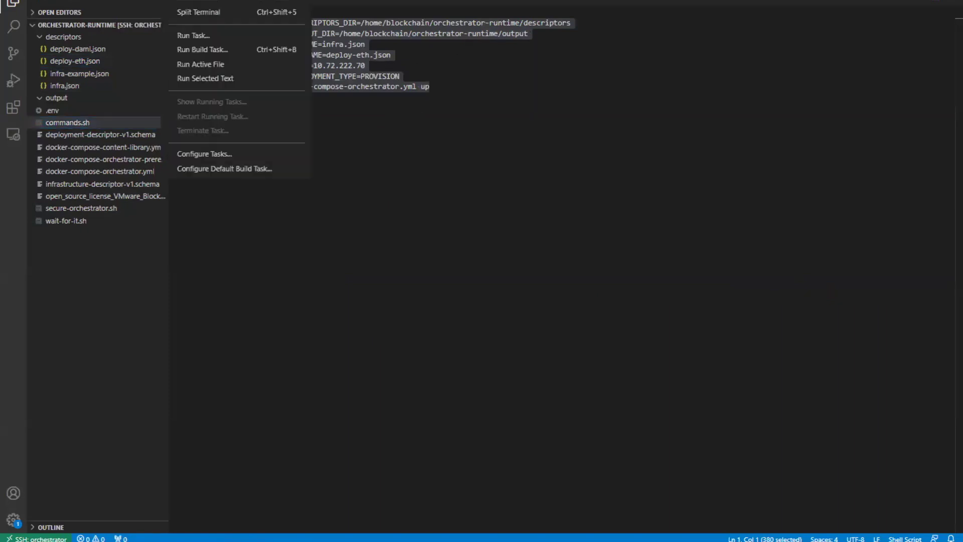
left_click(198, 3)
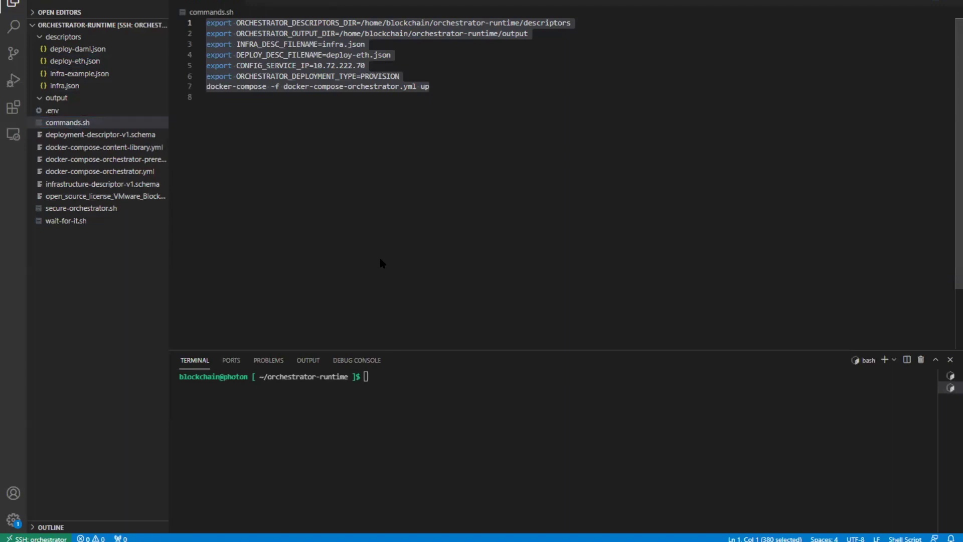
right_click(324, 56)
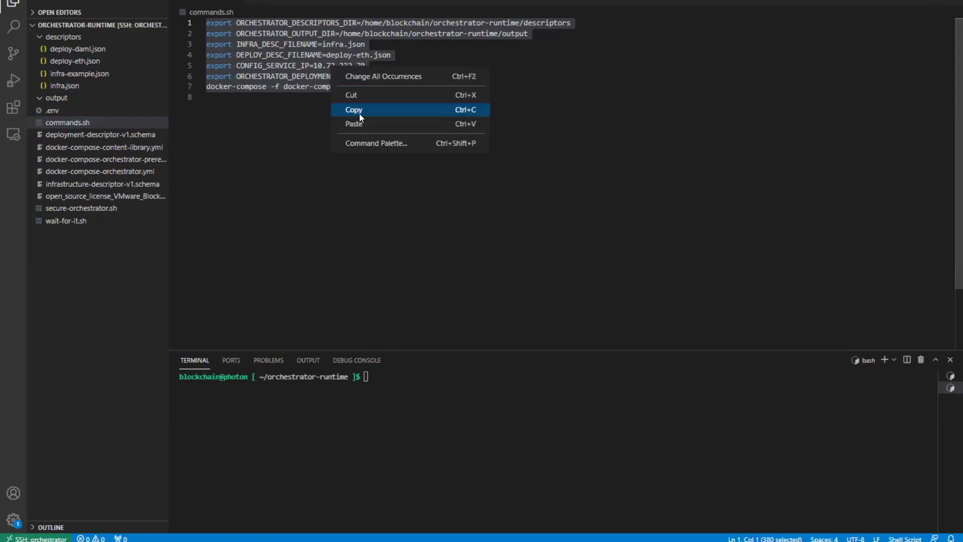
left_click(359, 111)
left_click(368, 379)
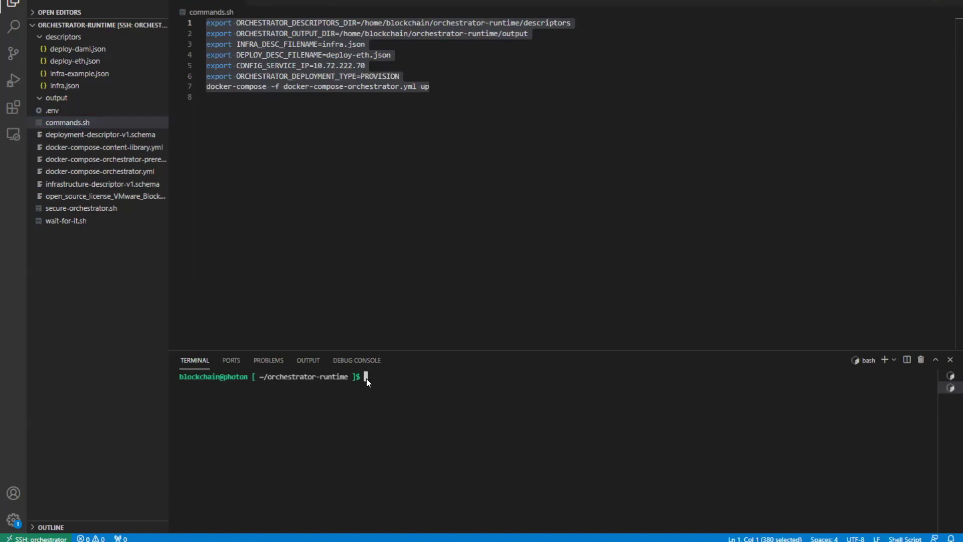
key("ctrl+v")
key("Return")
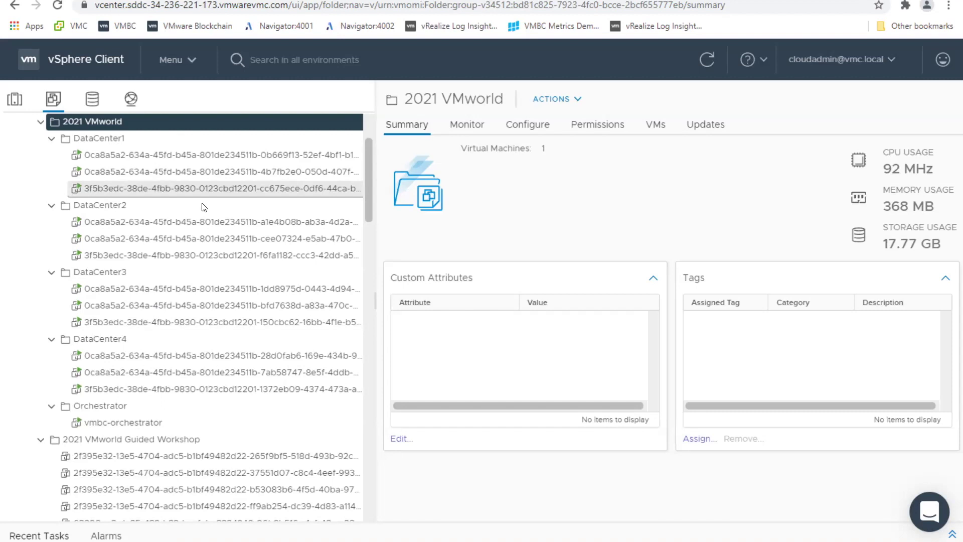
- Inspect the new 3f5b3edc replica VM under DataCenter1 in vSphere Client, and review the Ethereum Demo output JSON in Visual Studio Code
left_click(213, 190)
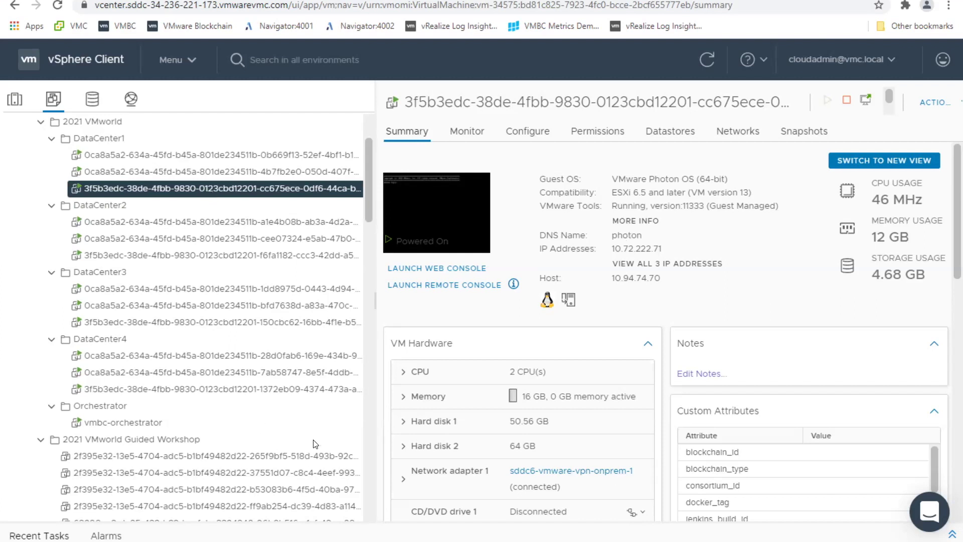
mouse_move(245, 541)
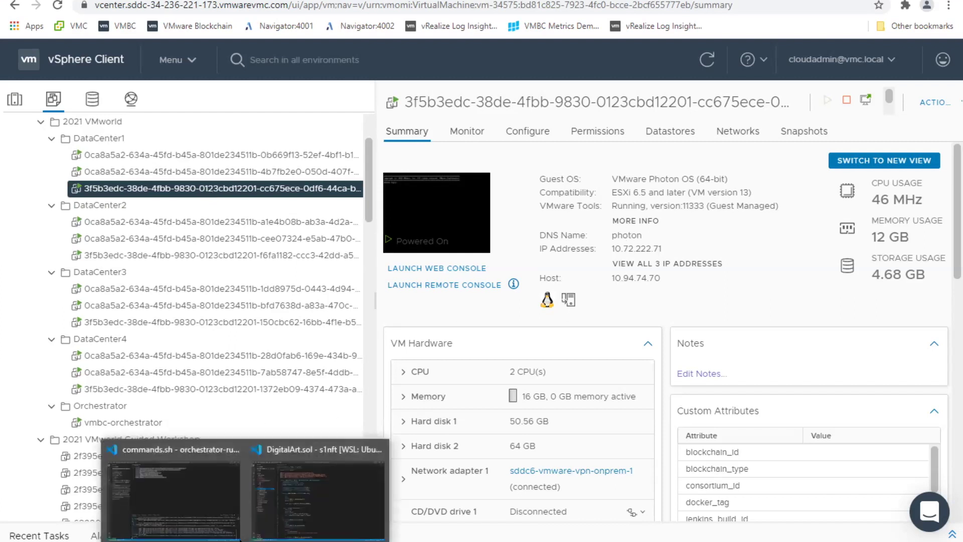
left_click(209, 501)
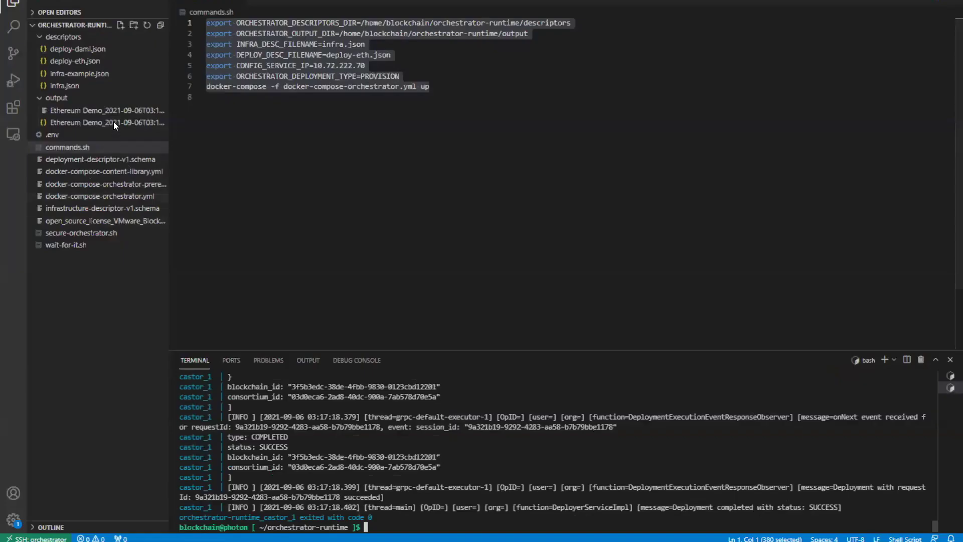
left_click(113, 123)
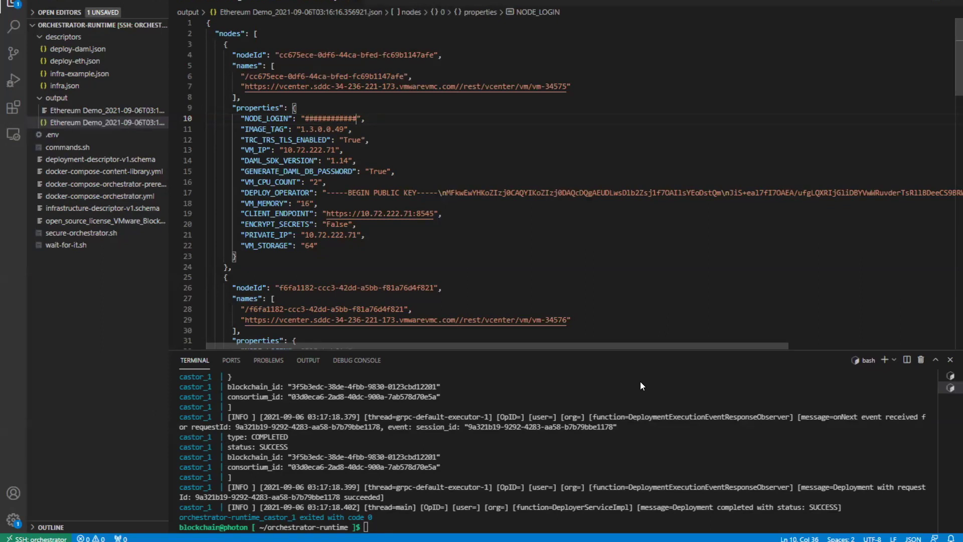
left_click(949, 360)
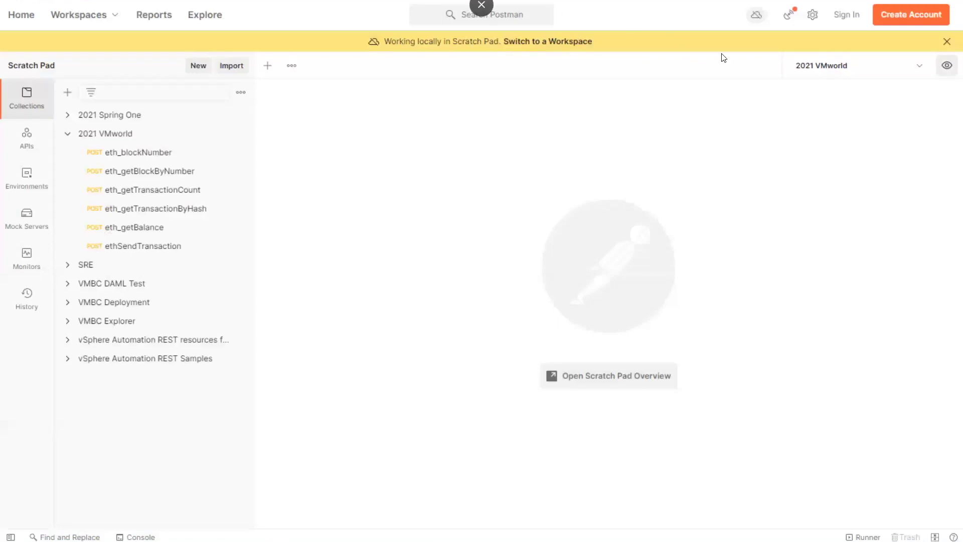
- In Postman, check the 2021 VMworld environment's ethrpc-direct-url variable and query the node with the eth_blockNumber request, sending it twice
left_click(947, 66)
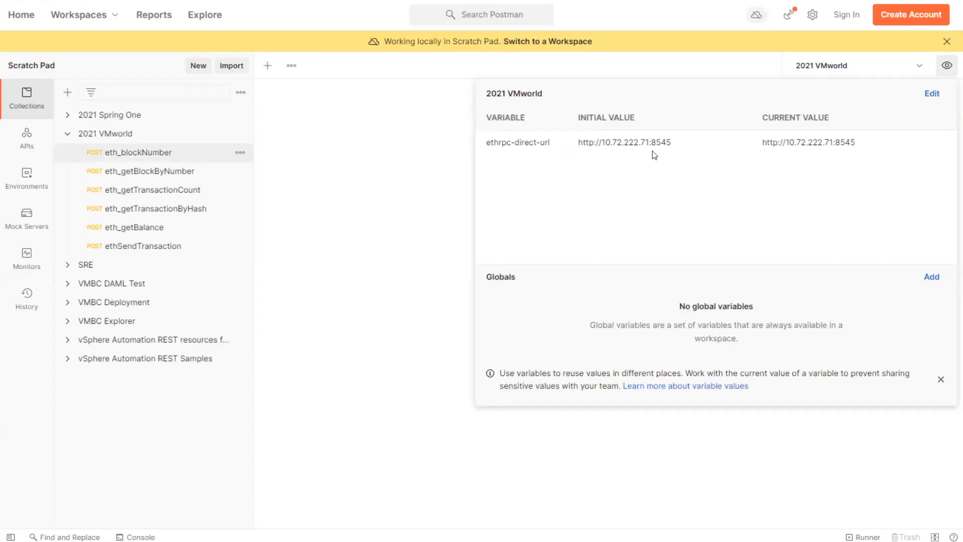
left_click(130, 157)
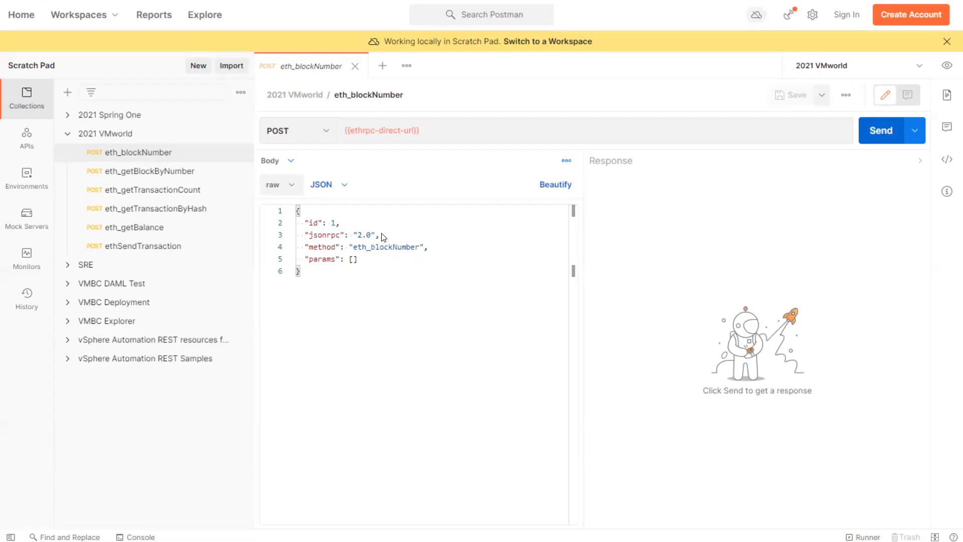
left_click(870, 130)
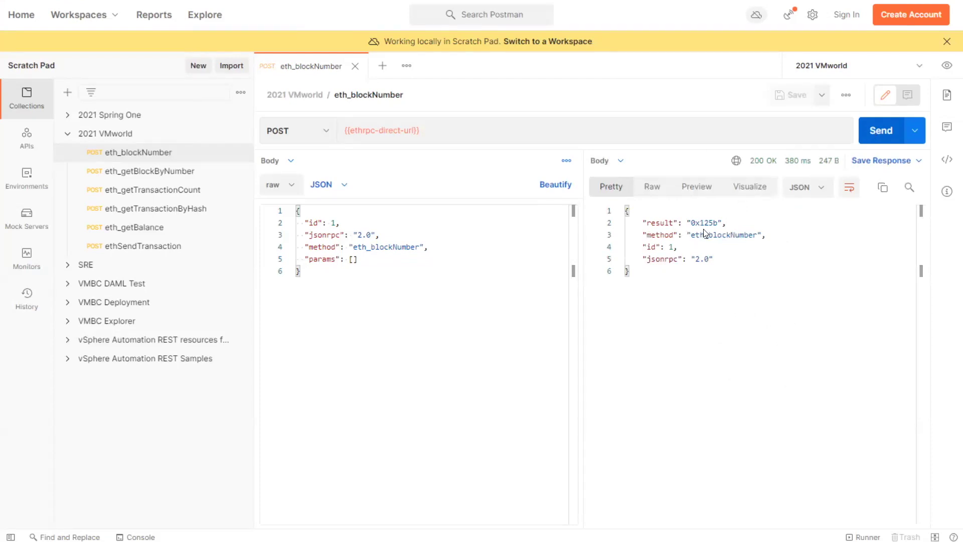
left_click(882, 130)
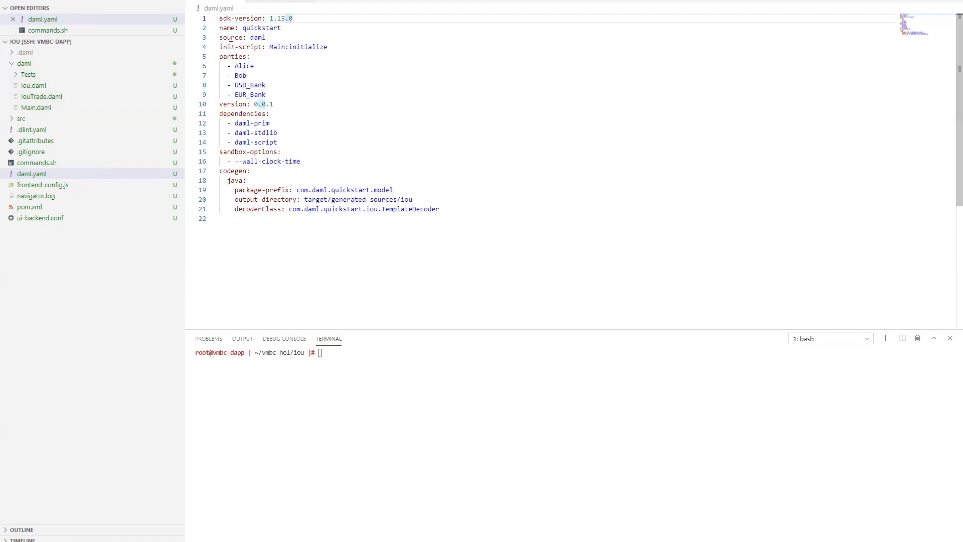
- In the IOU project in Visual Studio Code, review the Iou.daml template and the daml.yaml configuration
left_click(47, 89)
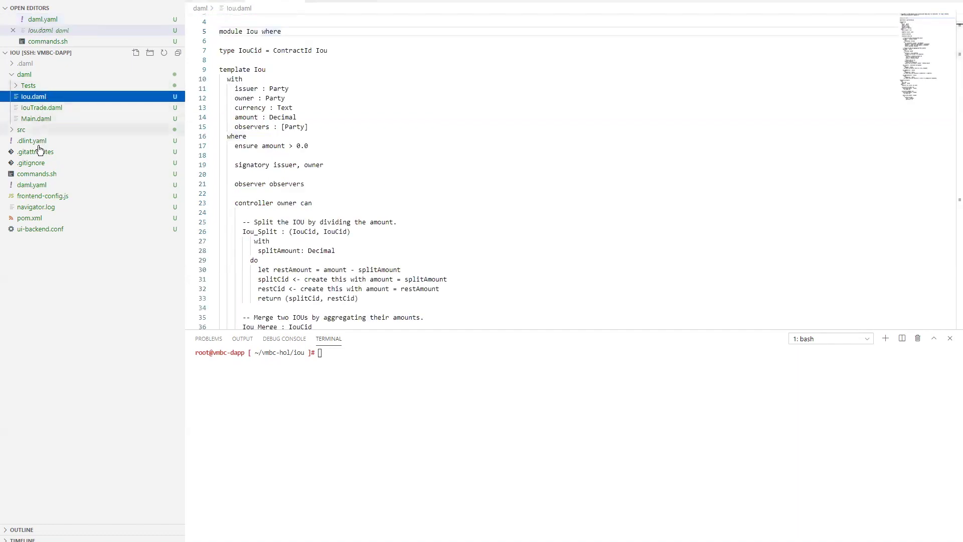
left_click(36, 78)
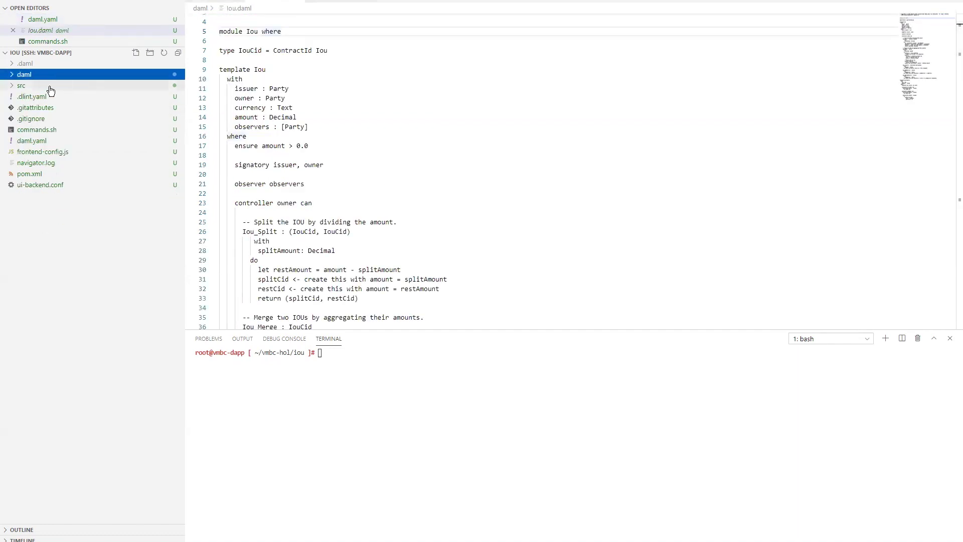
left_click(43, 75)
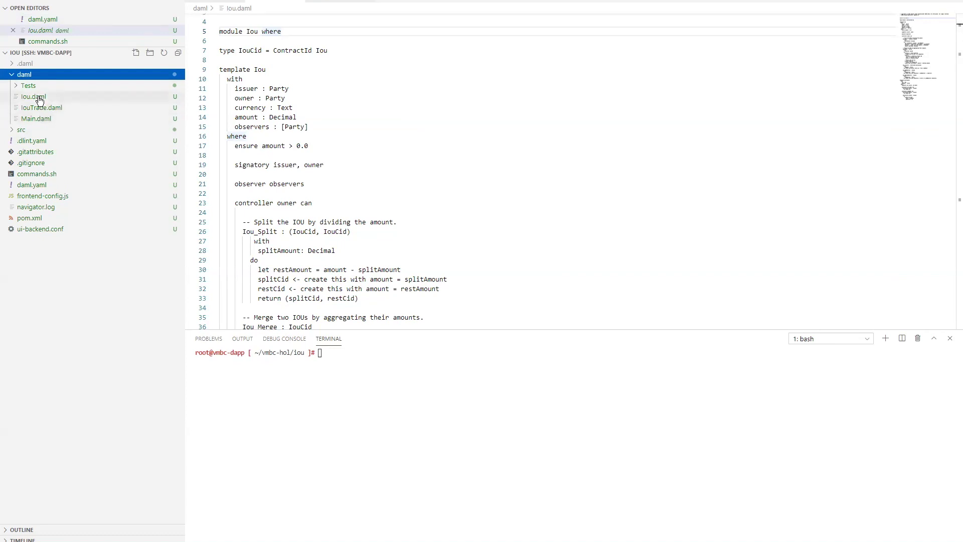
left_click(36, 185)
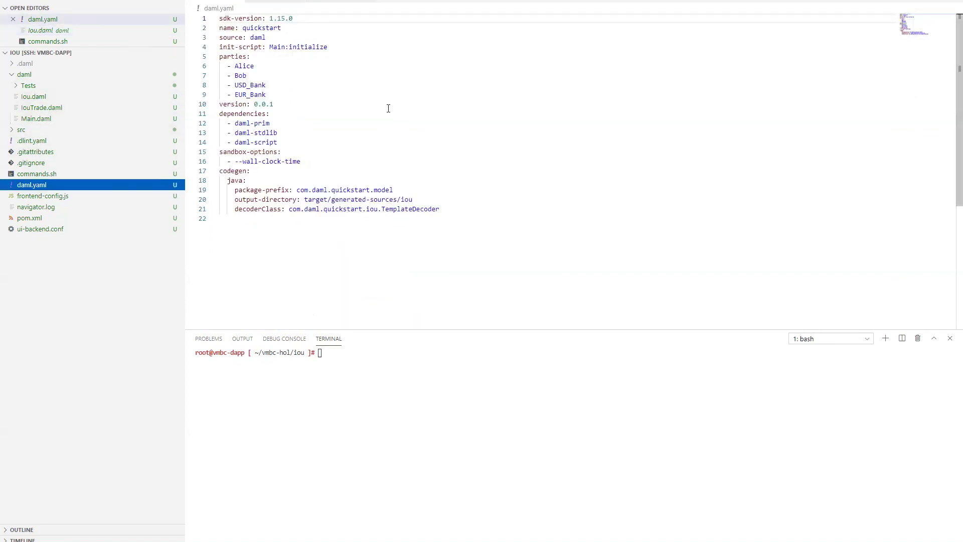
- Copy the upload-dar command from commands.sh and run it in the terminal against host vmbc-core-daml, port 6861
left_click(333, 366)
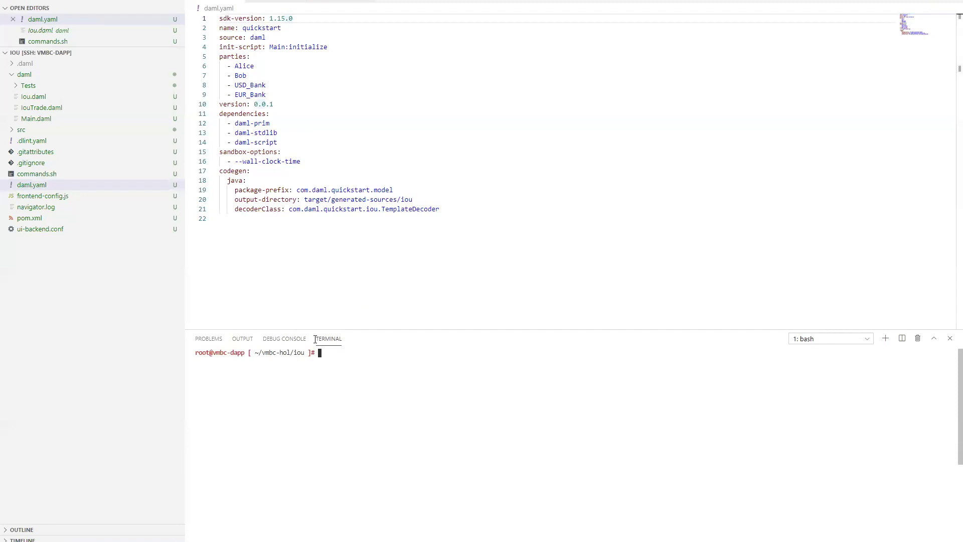
left_click(336, 3)
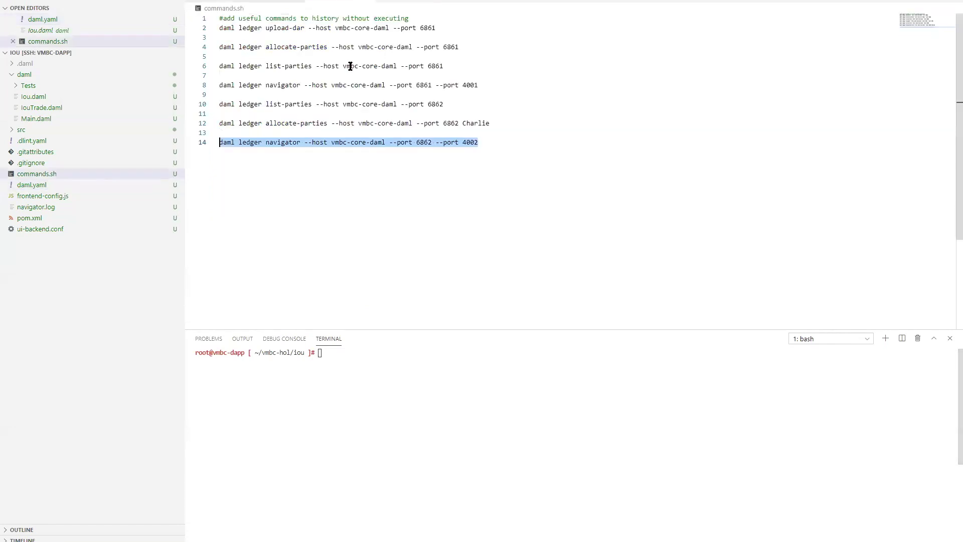
left_click_drag(442, 30, 219, 28)
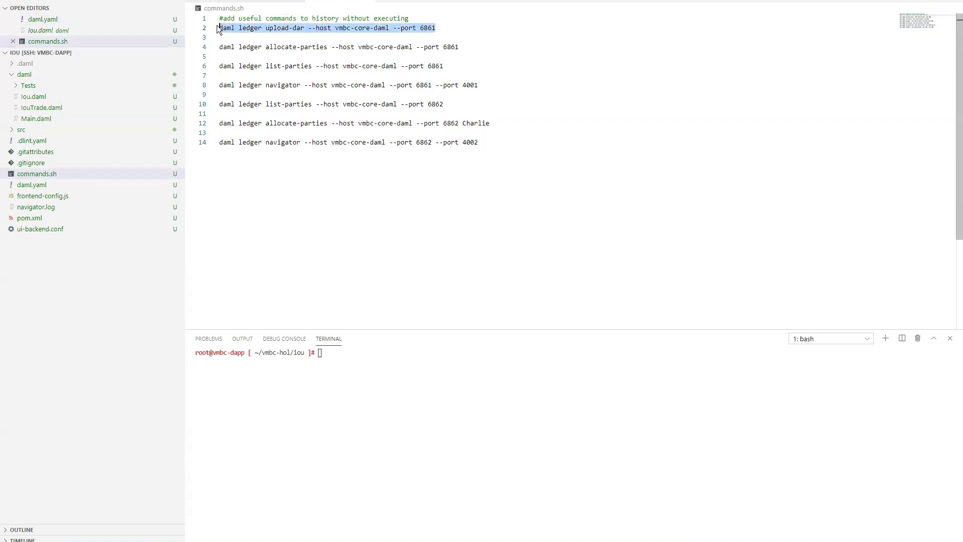
right_click(246, 31)
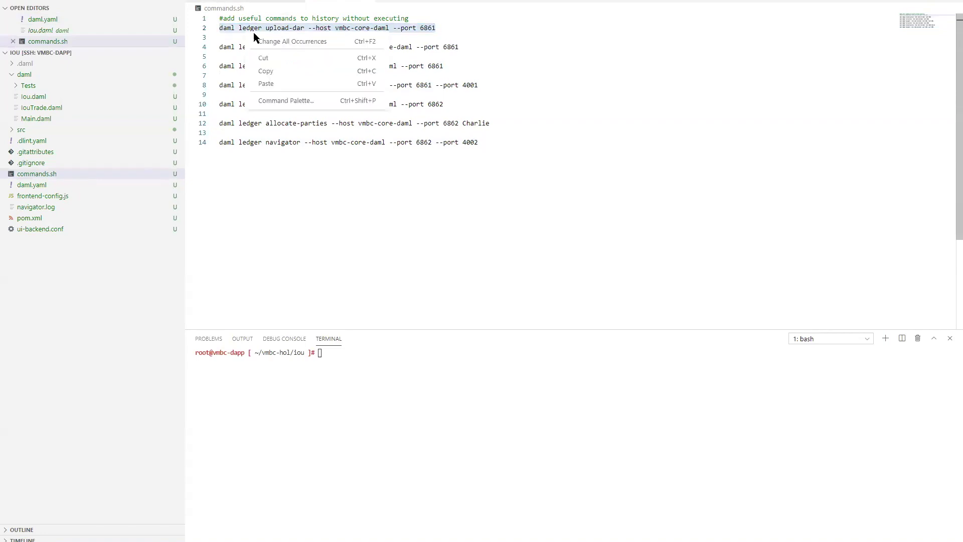
left_click(273, 72)
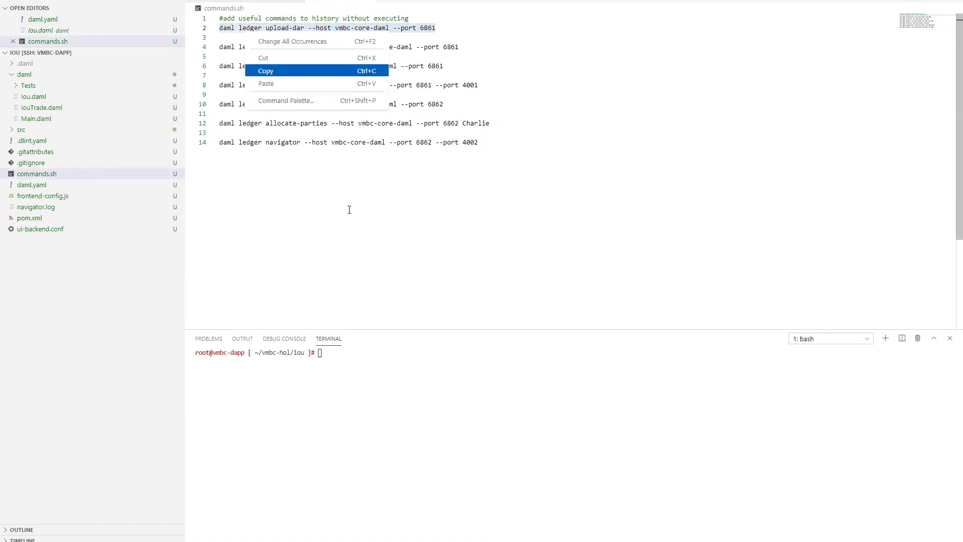
left_click(359, 365)
key("ctrl+v")
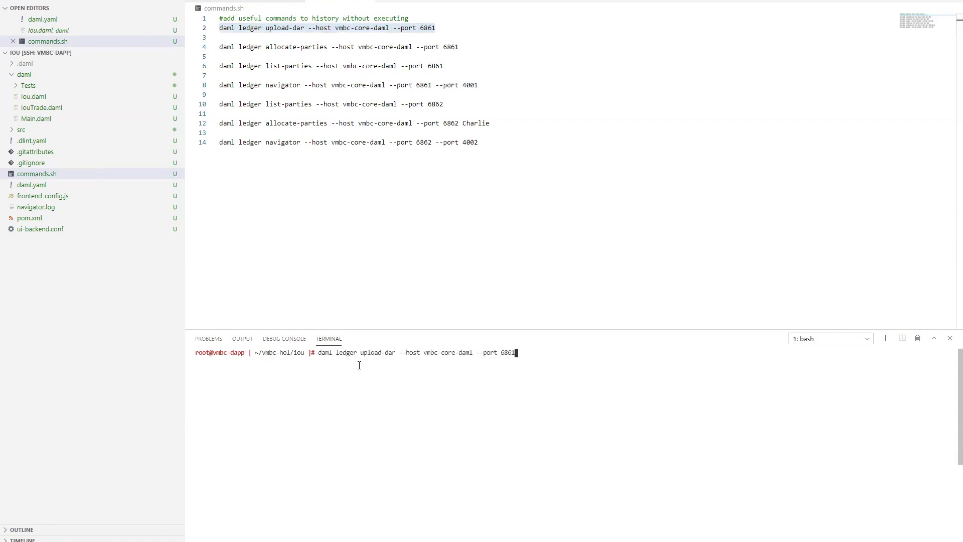
key("Return")
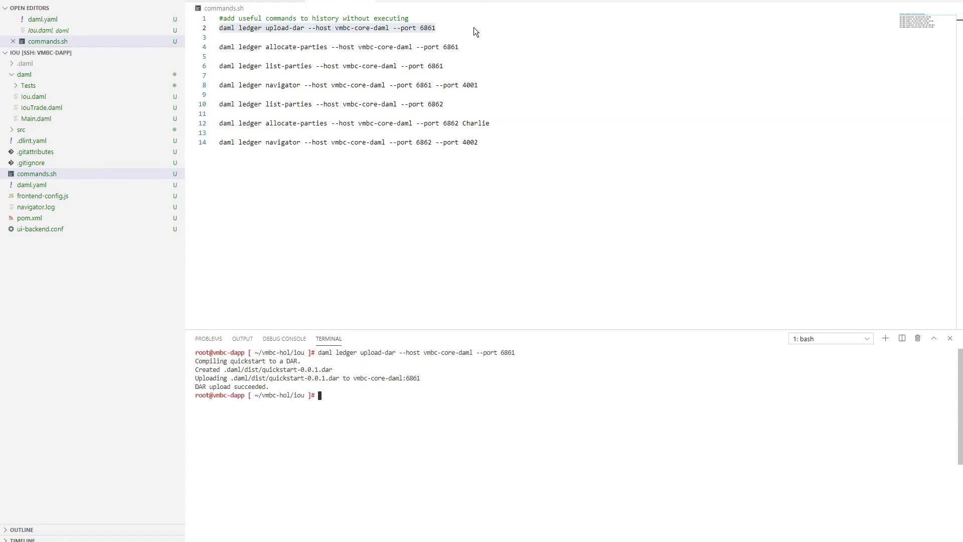
- Copy the allocate-parties command for vmbc-core-daml port 6861 from commands.sh and run it in the terminal
left_click_drag(458, 47, 219, 50)
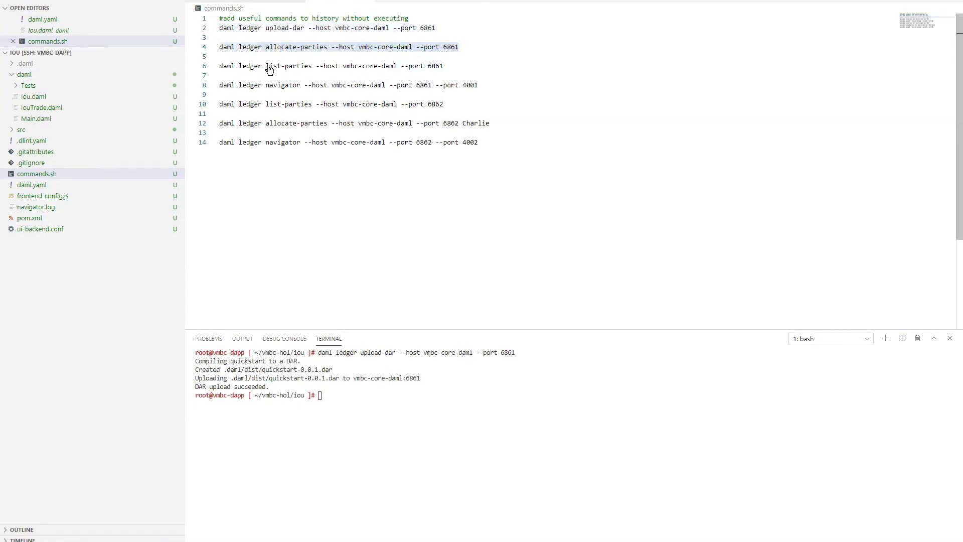
right_click(239, 51)
key("Return")
right_click(386, 407)
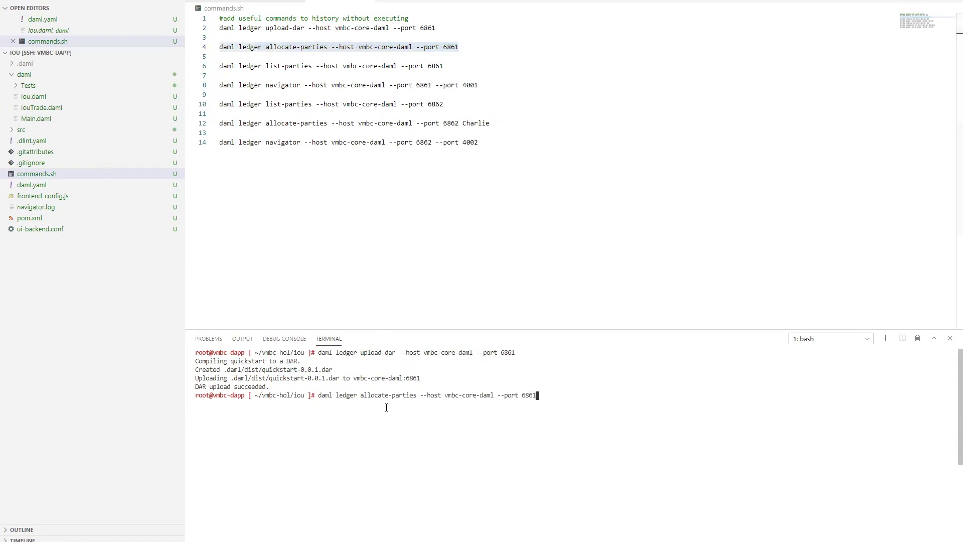
key("Return")
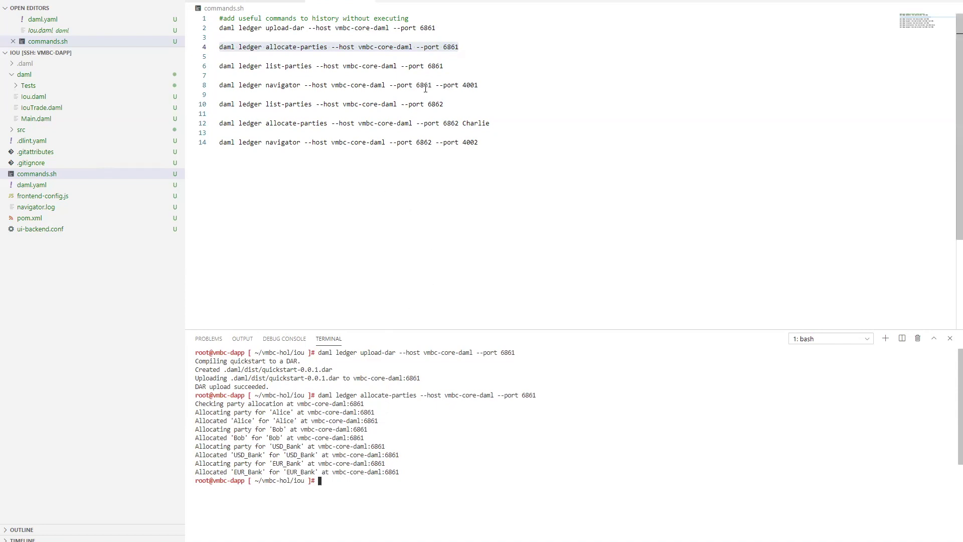
- List the ledger's parties by running the list-parties command for vmbc-core-daml port 6861 from commands.sh
left_click(445, 66)
left_click(216, 64, "shift")
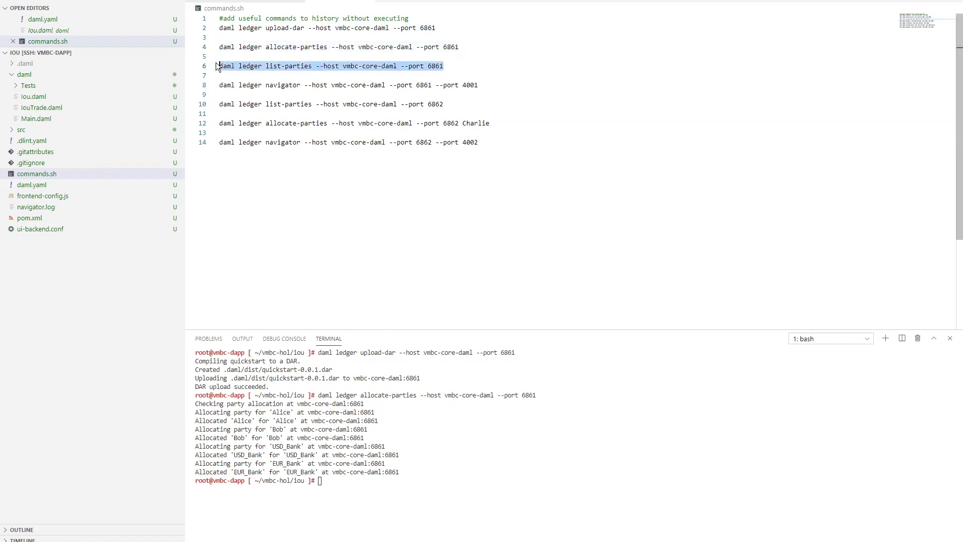
right_click(227, 65)
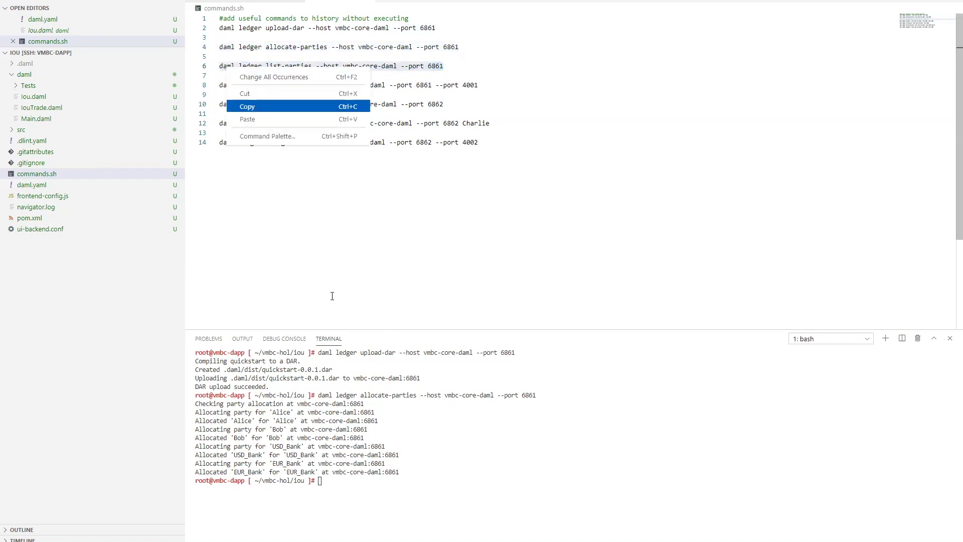
left_click(256, 106)
right_click(432, 443)
key("Return")
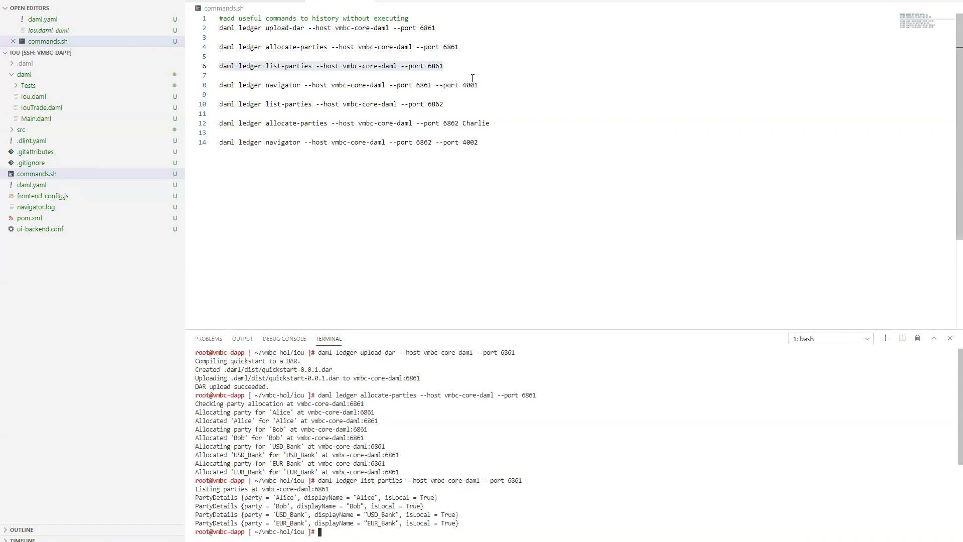
- Copy the navigator command for vmbc-core-daml port 6861 with UI port 4001 from commands.sh and run it in the terminal
left_click_drag(490, 90, 231, 81)
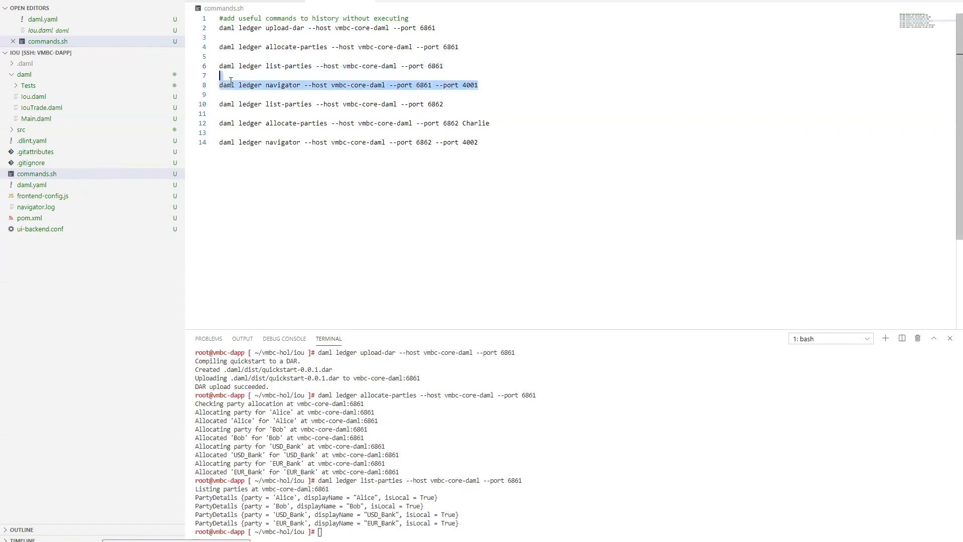
right_click(242, 86)
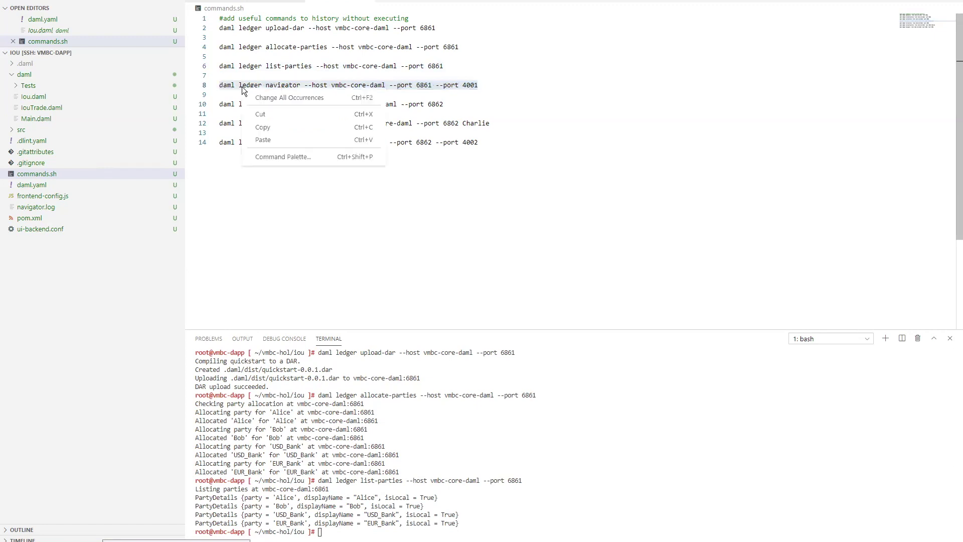
left_click(271, 131)
left_click(492, 455)
key("ctrl+v")
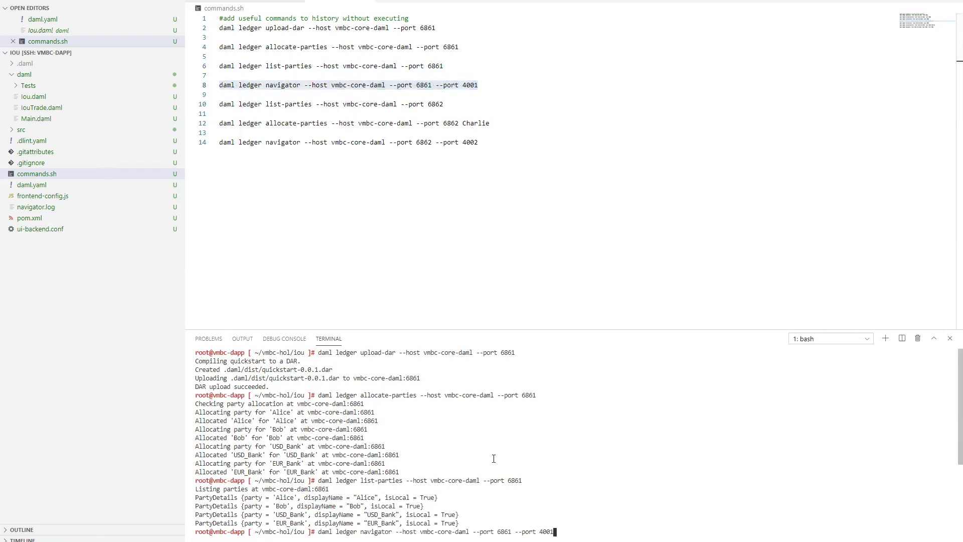
key("Return")
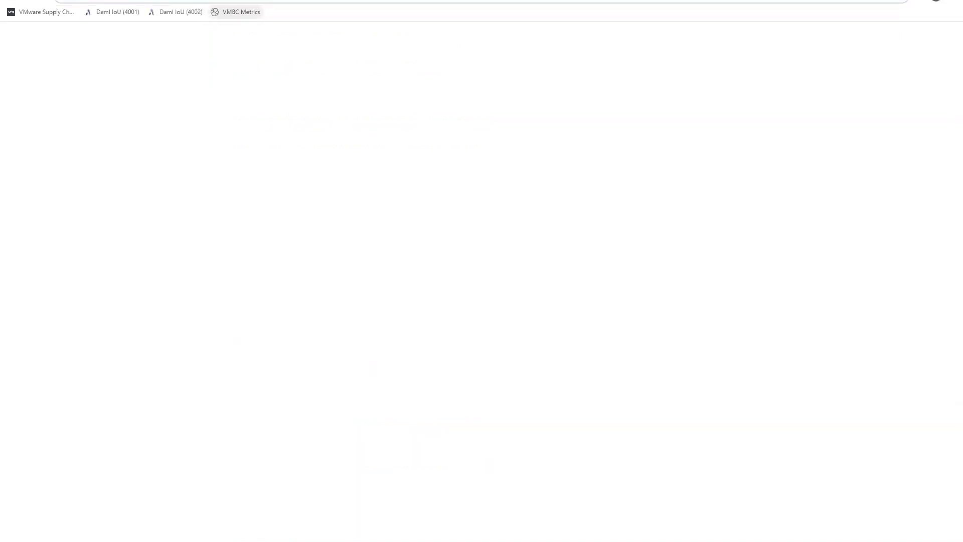
- Switch to the browser, open the Daml IoU (4001) bookmark and sign in with the USD_Bank role
left_click(119, 11)
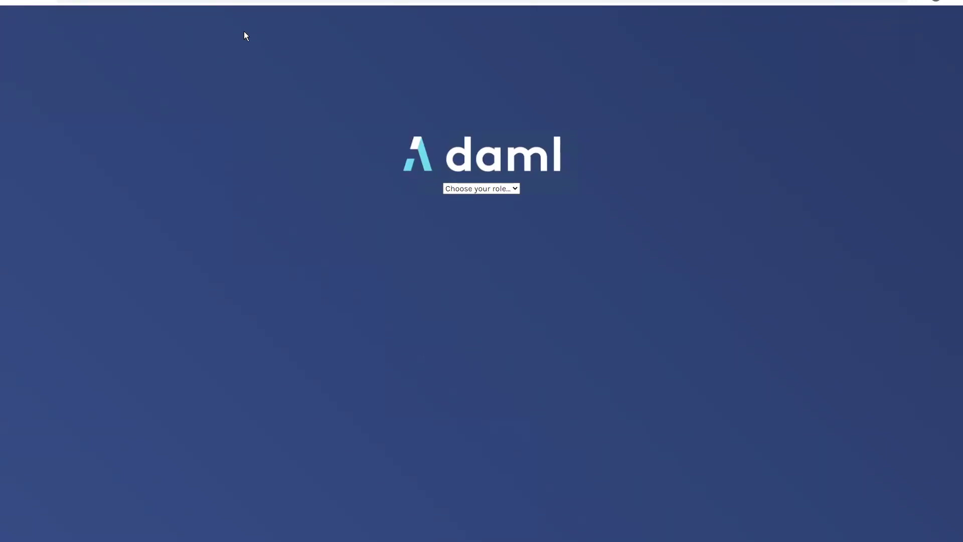
left_click(487, 191)
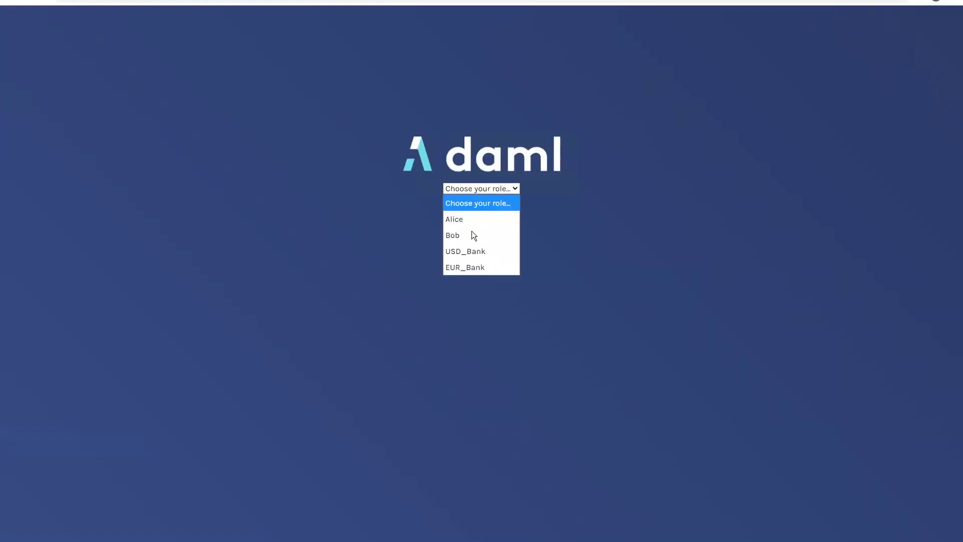
left_click(476, 253)
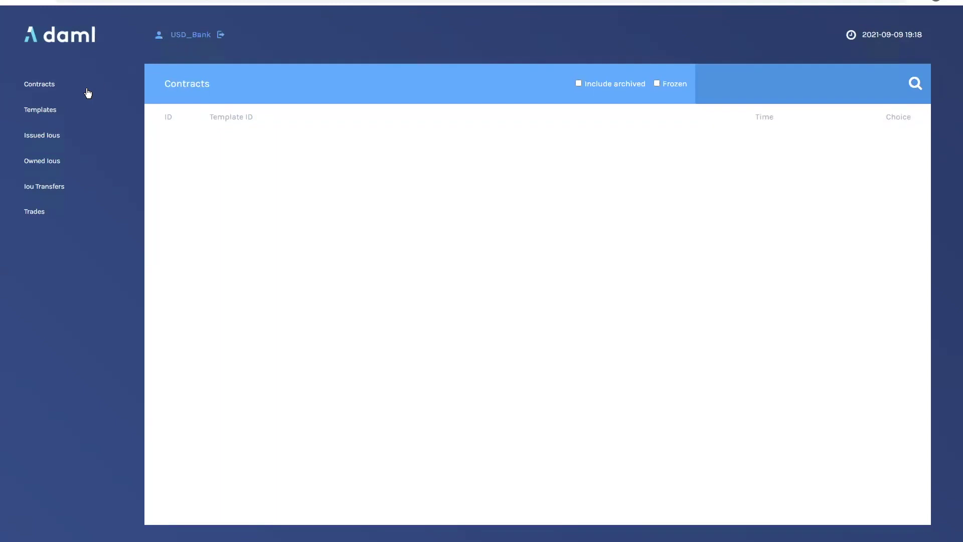
- Create a contract from the Iou:Iou template with issuer USD_Bank, owner USD_Bank, currency USD and amount 10000
left_click(43, 91)
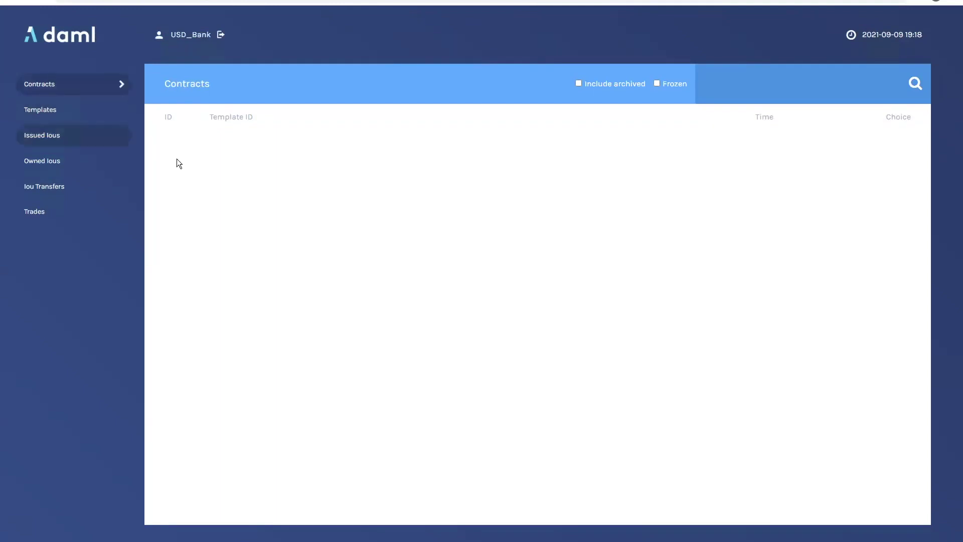
left_click(94, 112)
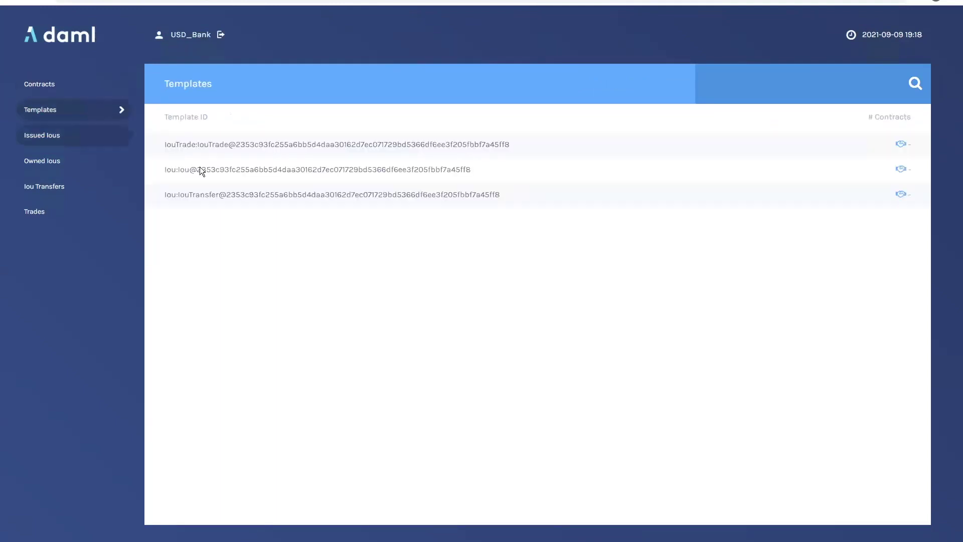
left_click(207, 173)
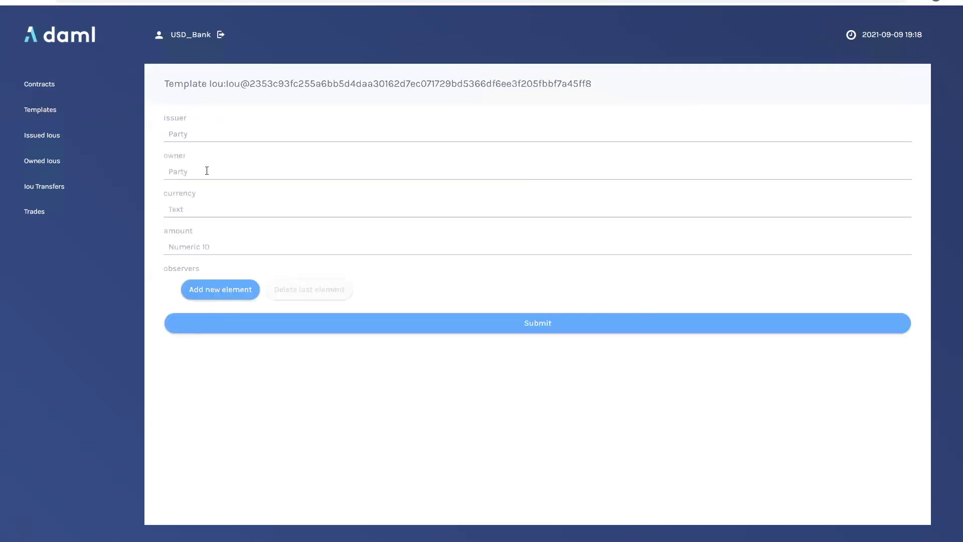
type("USD_Banke")
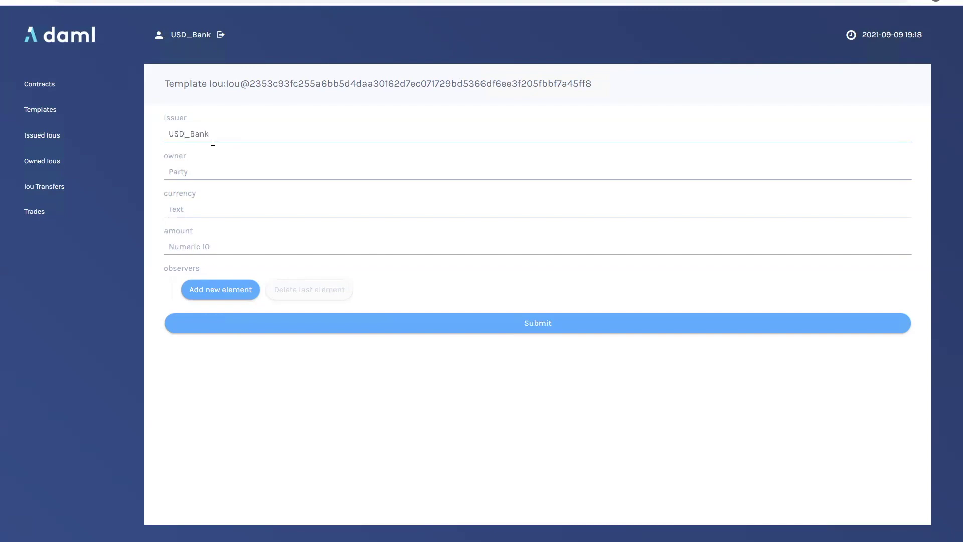
key("Tab")
type("USB")
key("BackSpace")
type("D_BankUSD")
key("Tab")
type("10000")
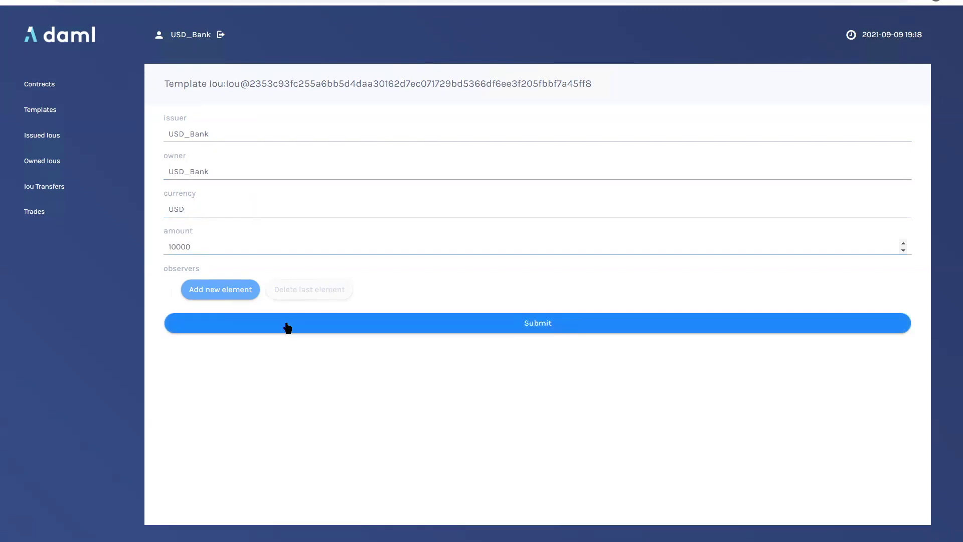
left_click(300, 332)
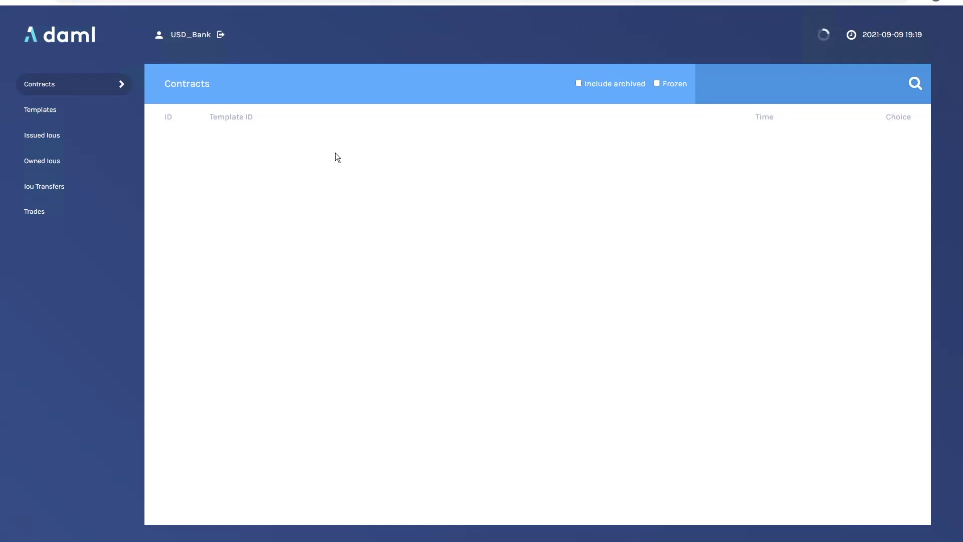
- Open the issued 10000 USD IOU and submit an Iou_Split with a split amount of 10
left_click(90, 143)
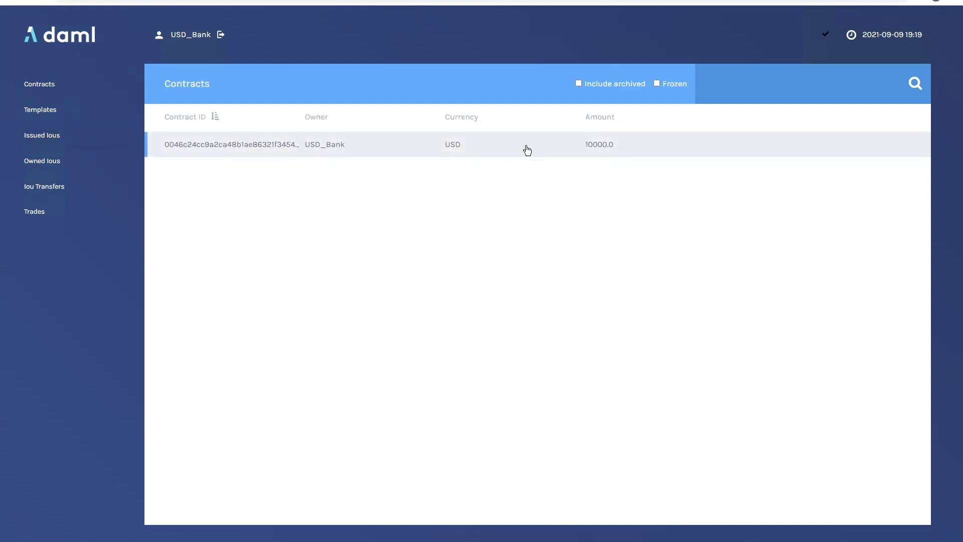
left_click(474, 152)
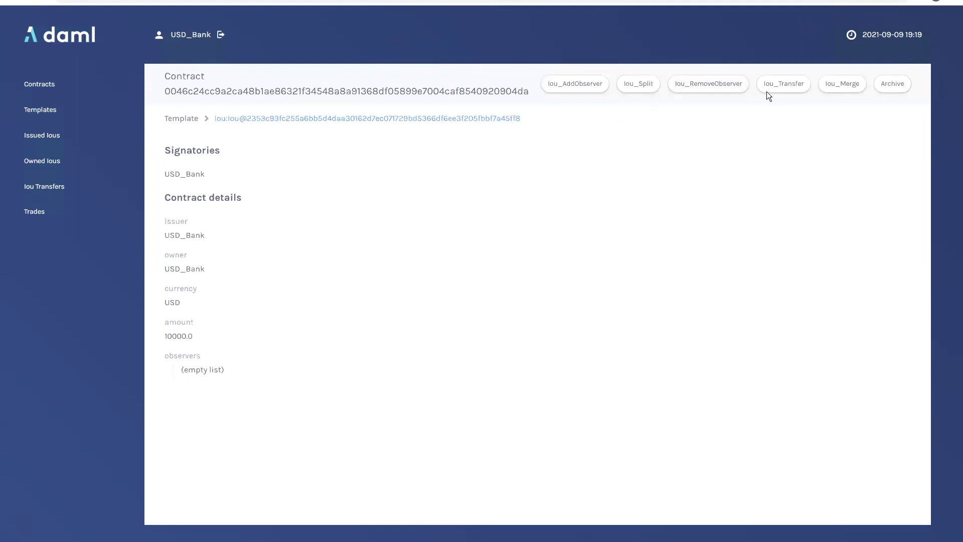
left_click(638, 86)
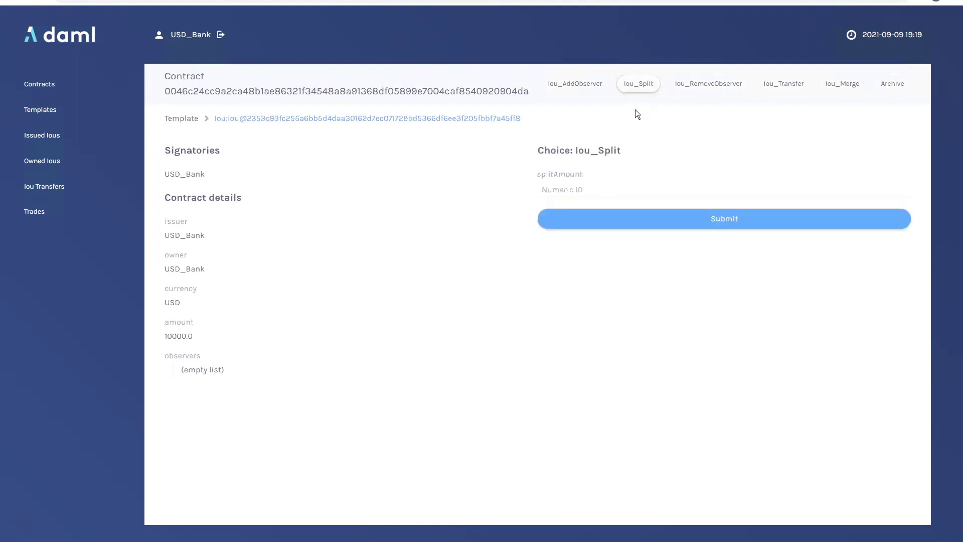
left_click(602, 187)
type("10")
left_click(652, 221)
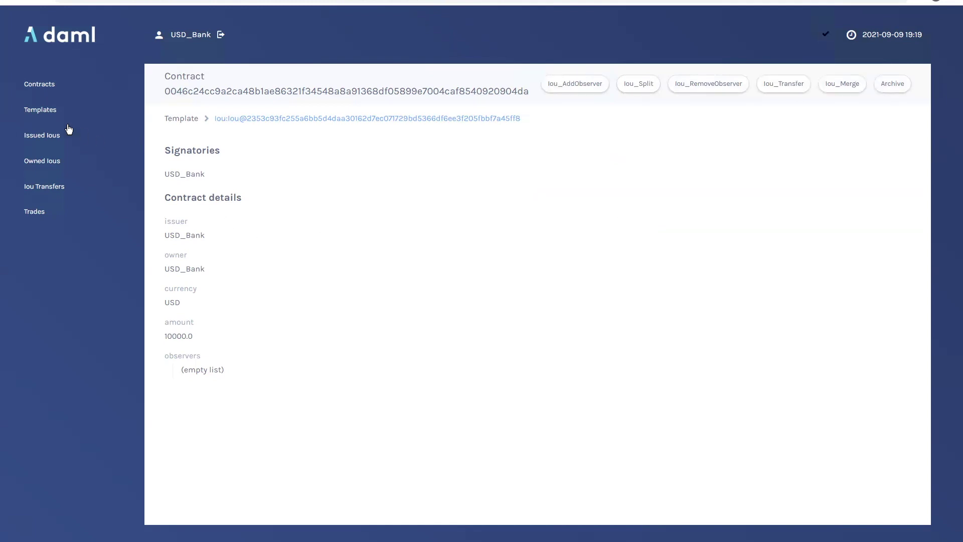
- Open the issued 10 USD IOU and submit an Iou_Transfer naming the ledger's first individual party as new owner
left_click(62, 140)
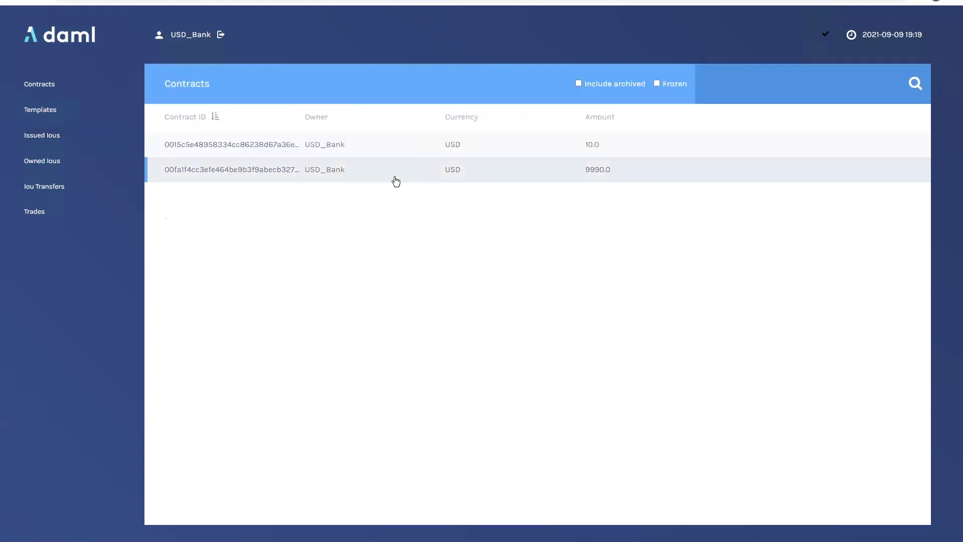
left_click(282, 145)
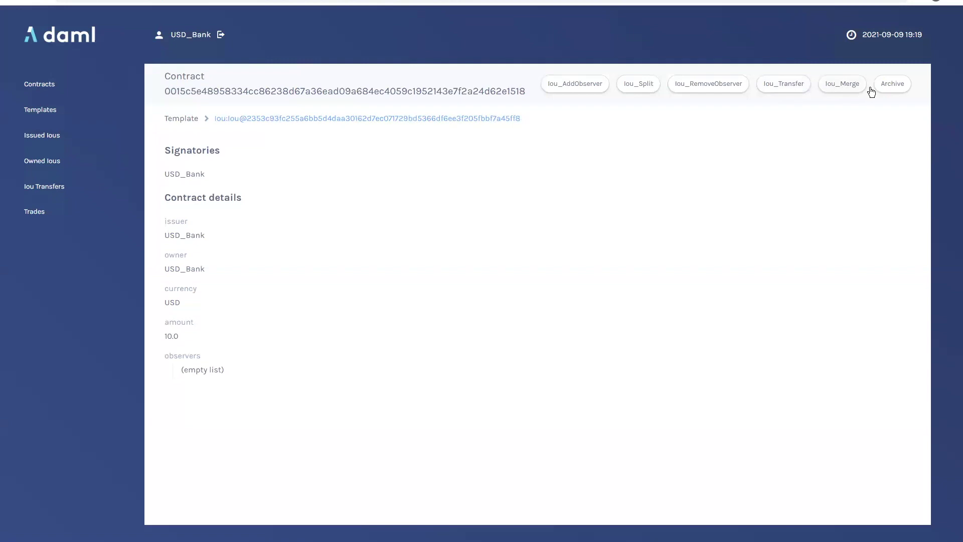
left_click(781, 86)
type("Alice")
left_click(720, 227)
- Sign in as the first individual party and submit IouTransfer_Accept on the pending IOU transfer contract
left_click(171, 36)
left_click(474, 188)
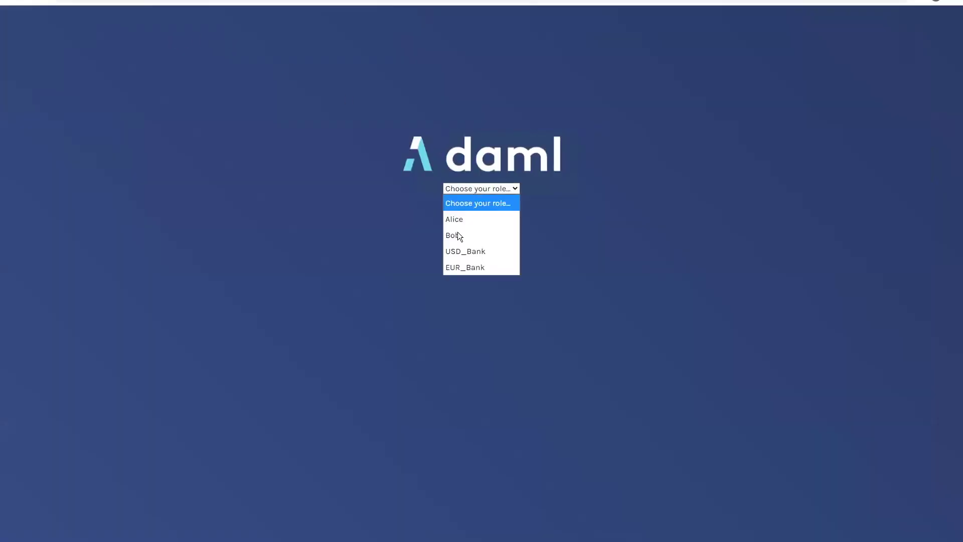
left_click(460, 219)
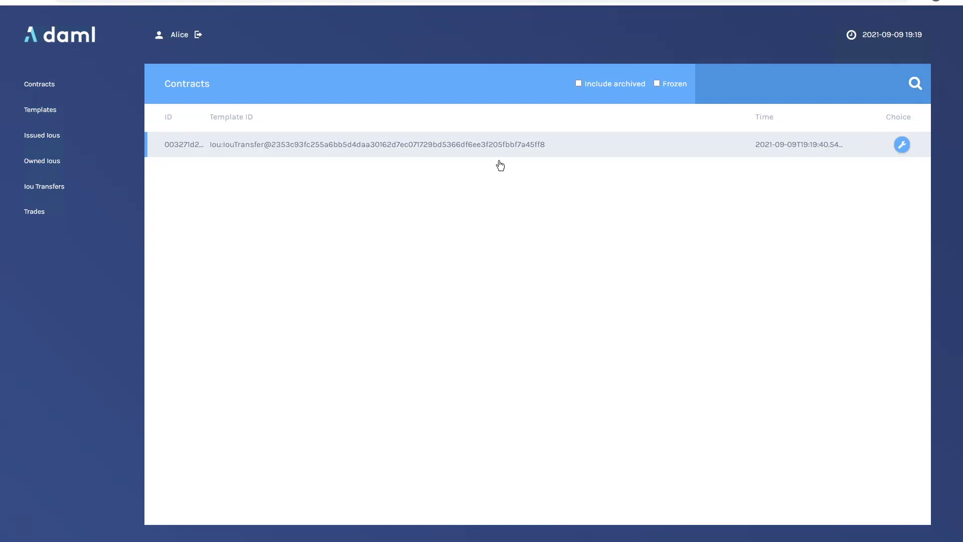
left_click(902, 146)
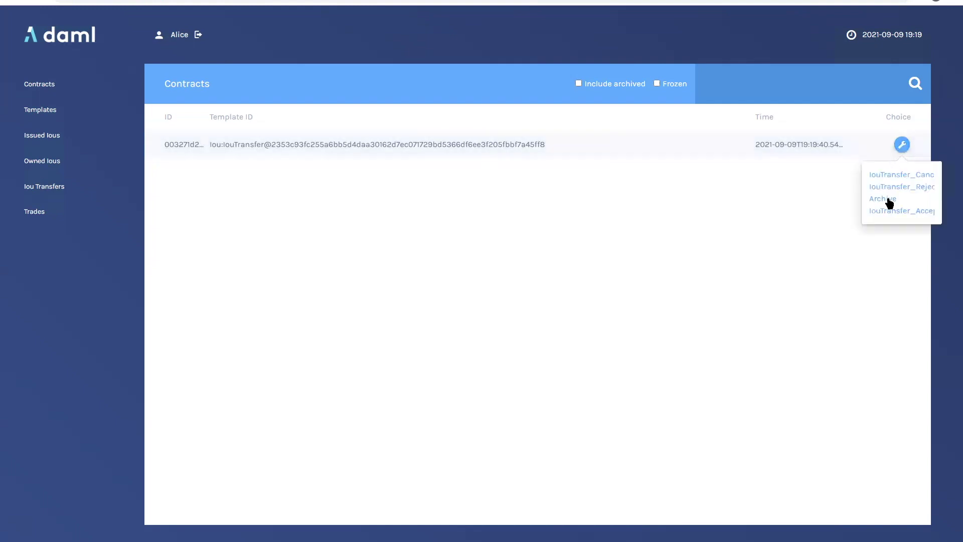
left_click(888, 211)
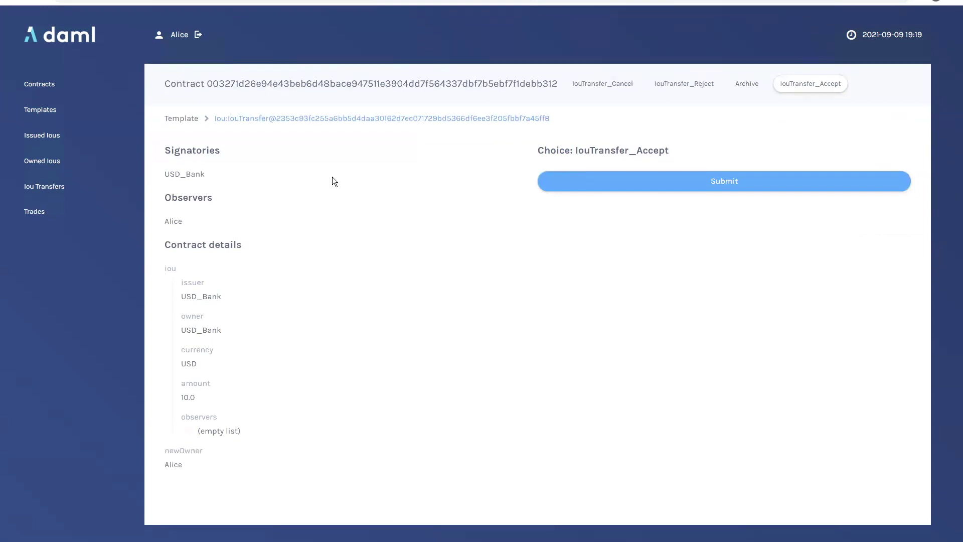
left_click(630, 192)
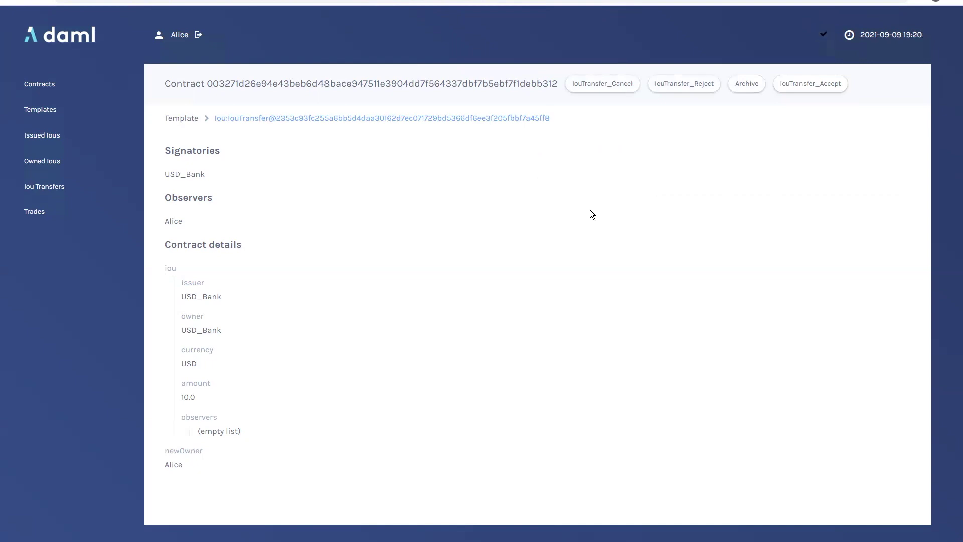
- Check the first individual party's contracts and issued IOUs, and review the issued IOUs as USD_Bank
left_click(69, 94)
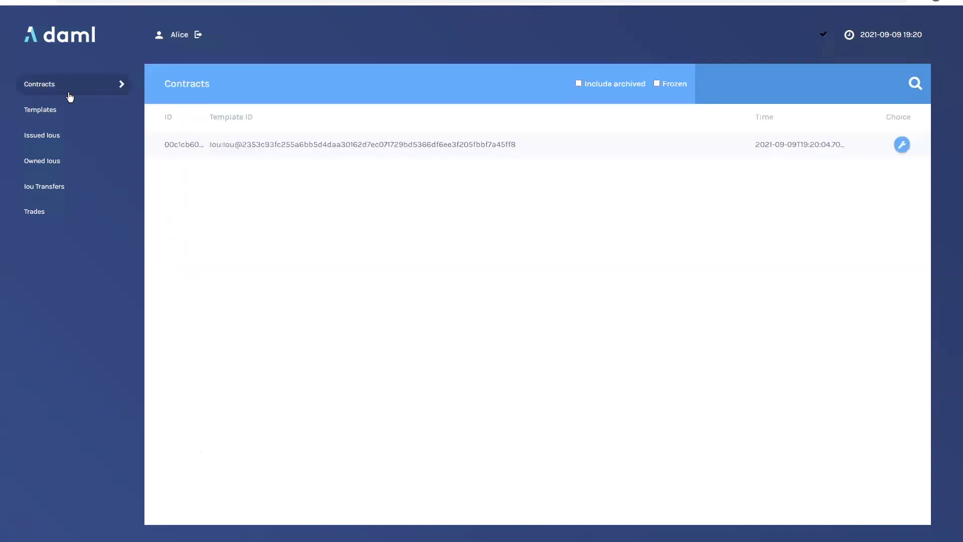
left_click(56, 139)
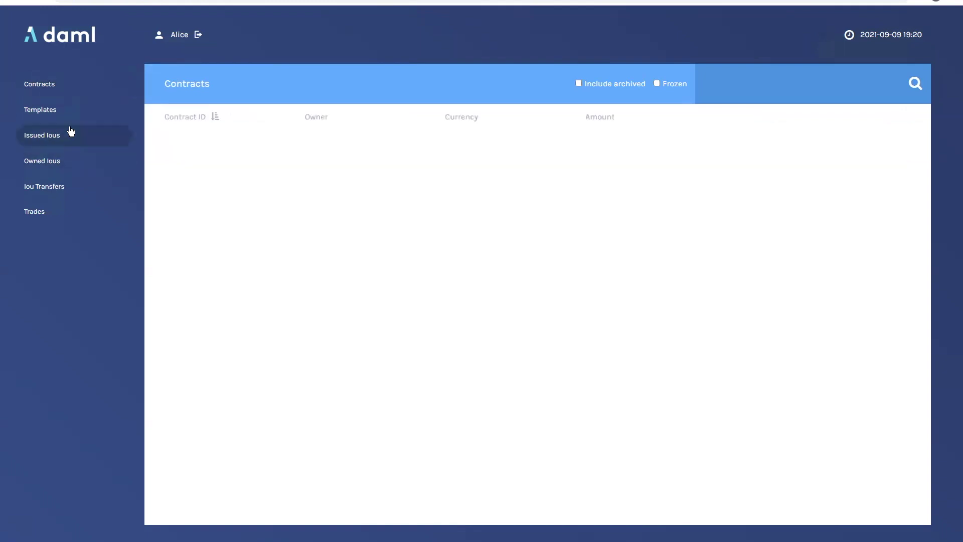
left_click(201, 36)
left_click(471, 188)
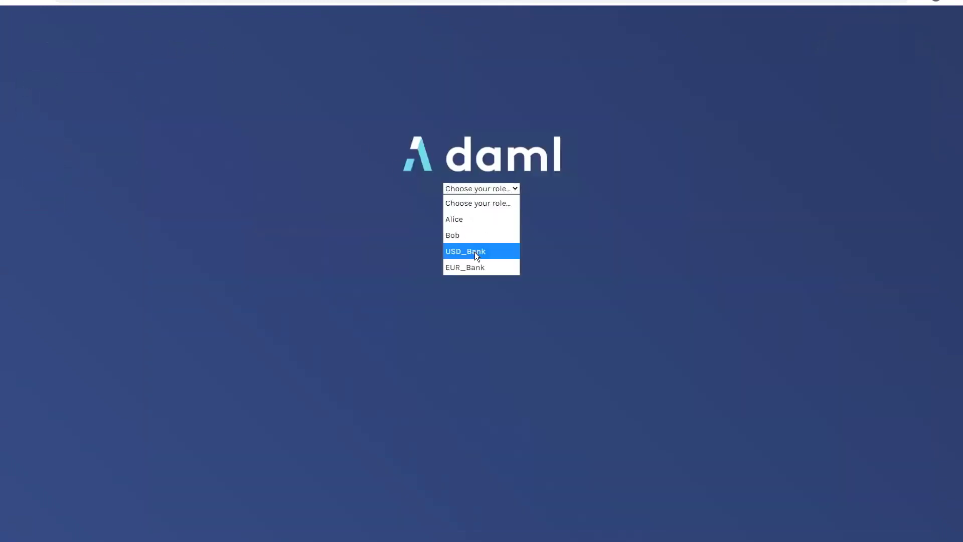
left_click(475, 252)
left_click(46, 141)
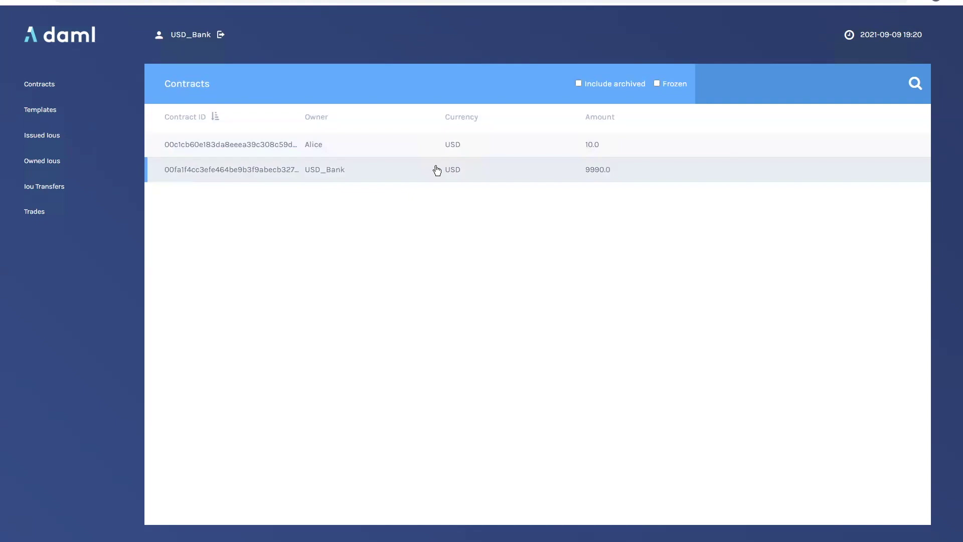
- Sign in as the first individual party and submit an Iou_Transfer of its IOU to the second individual party
left_click(215, 36)
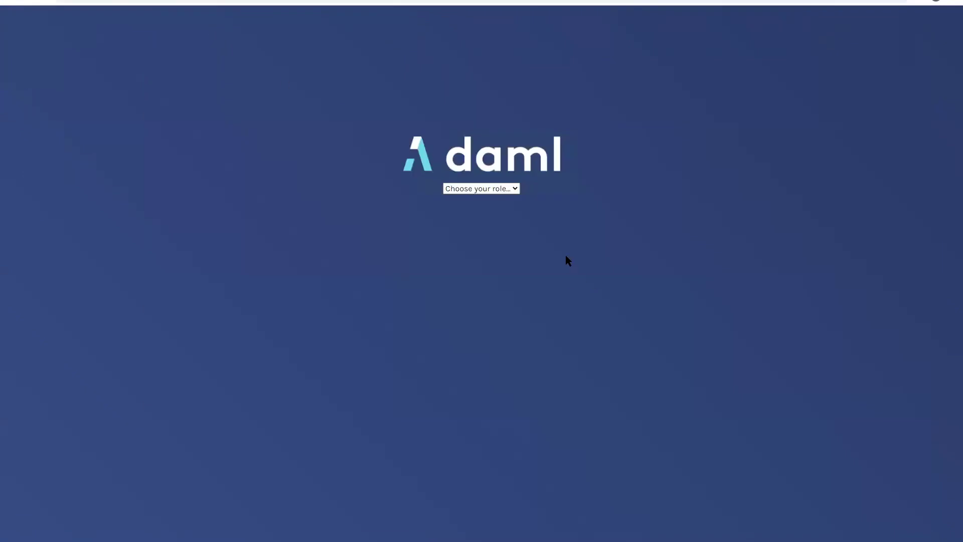
left_click(504, 188)
left_click(479, 223)
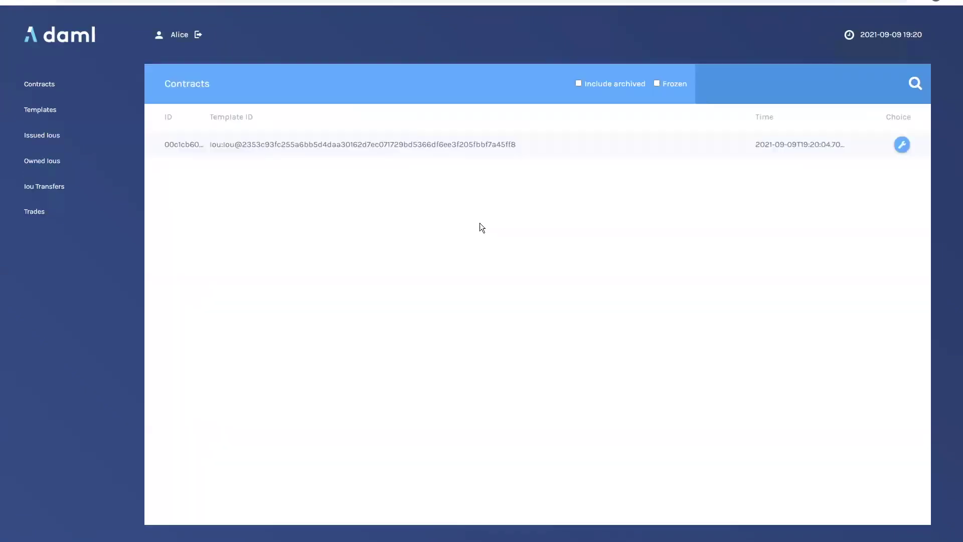
left_click(902, 144)
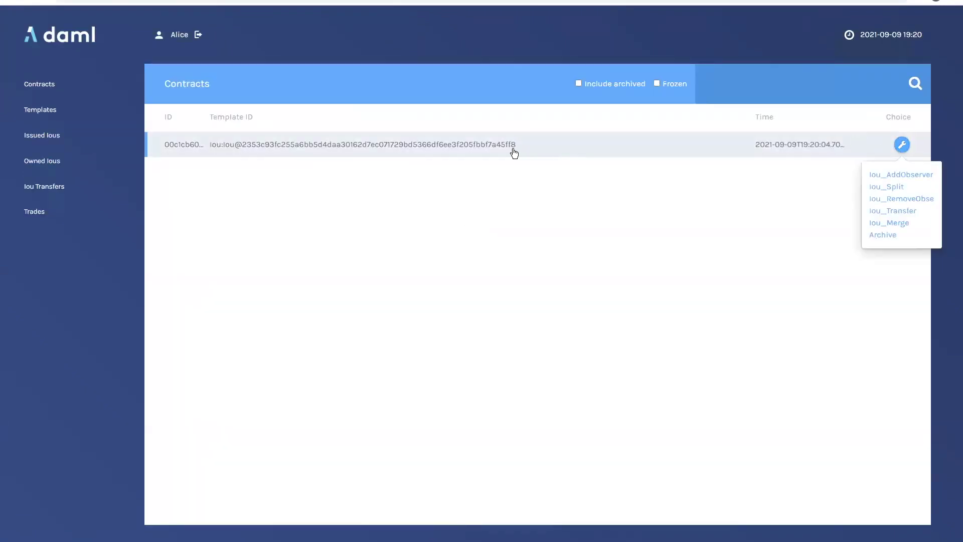
left_click(905, 211)
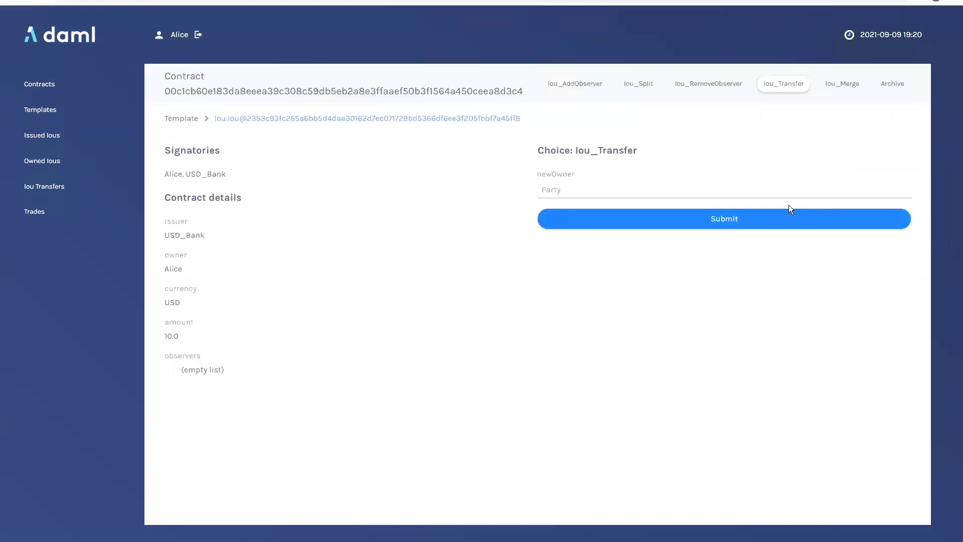
left_click(609, 192)
type("Bob")
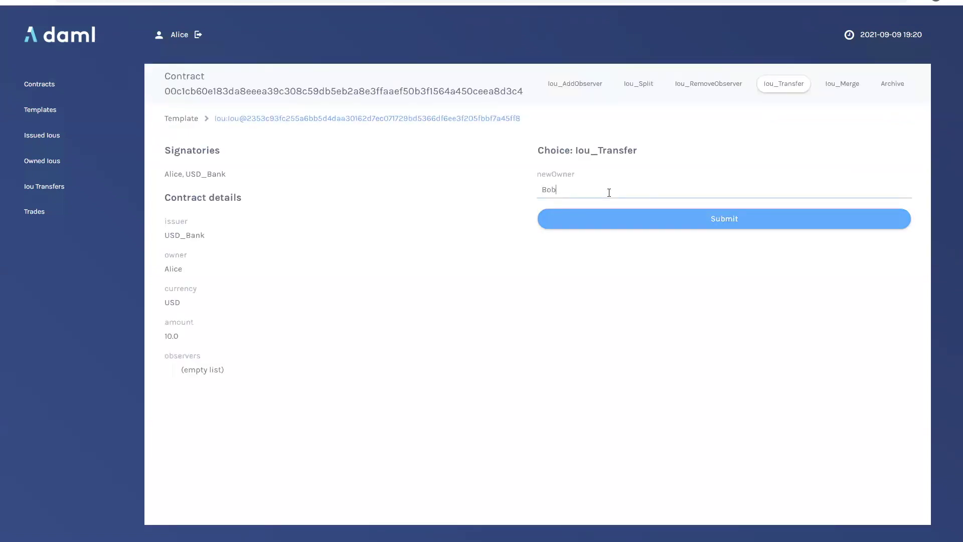
left_click(677, 217)
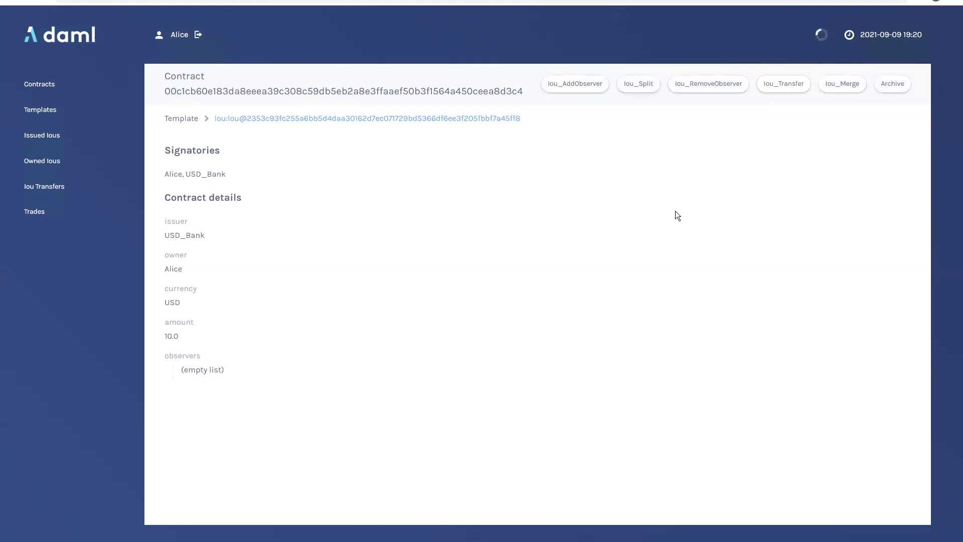
- Sign in as the second individual party, submit IouTransfer_Accept on the pending transfer contract, and open the received IOU
left_click(182, 34)
left_click(468, 189)
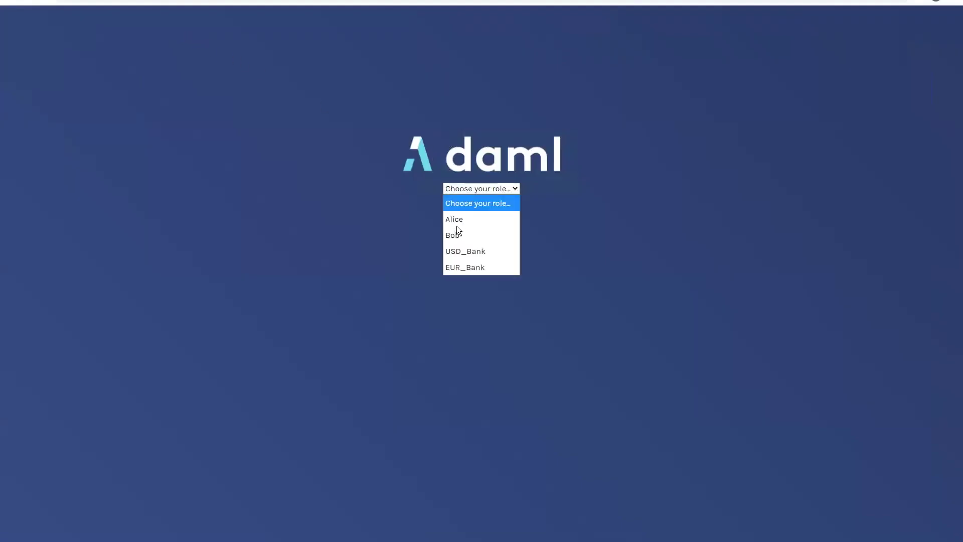
left_click(453, 235)
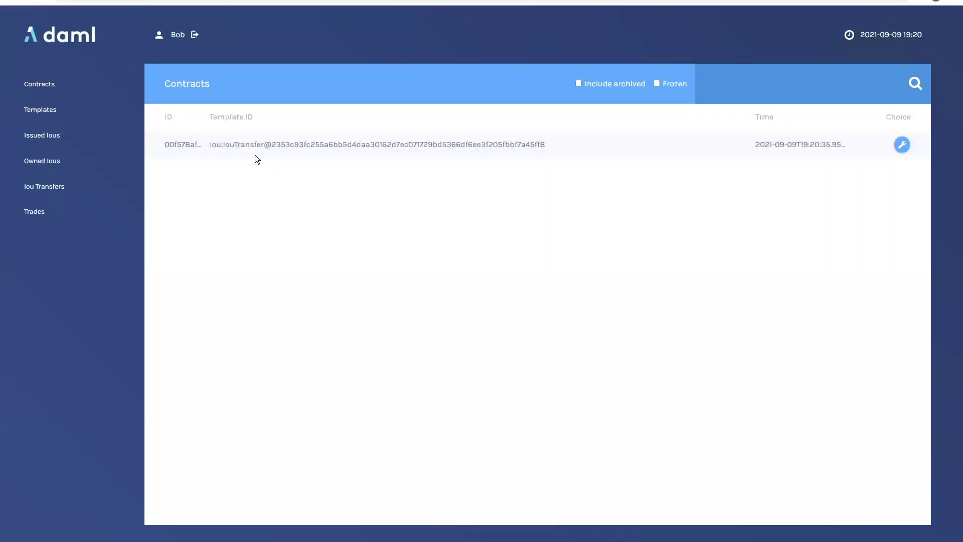
left_click(269, 152)
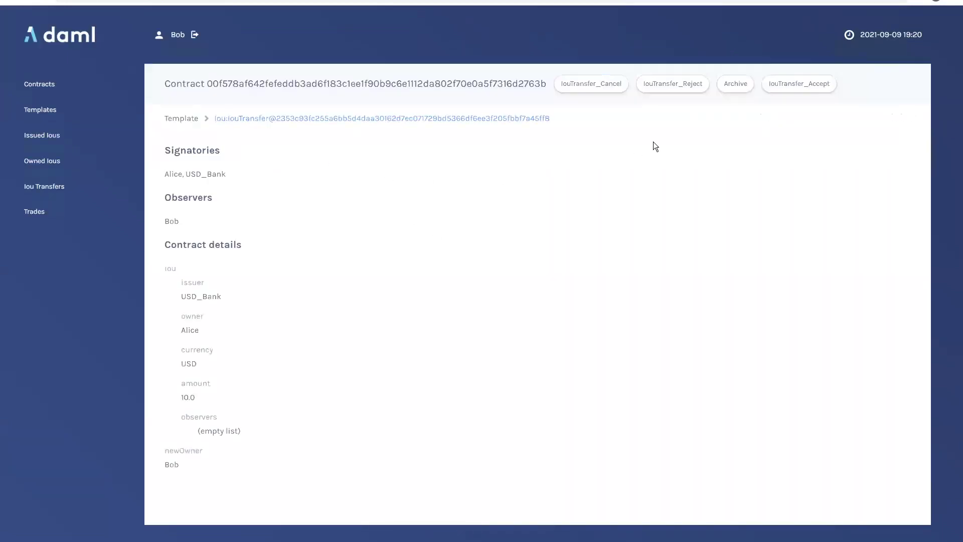
left_click(789, 90)
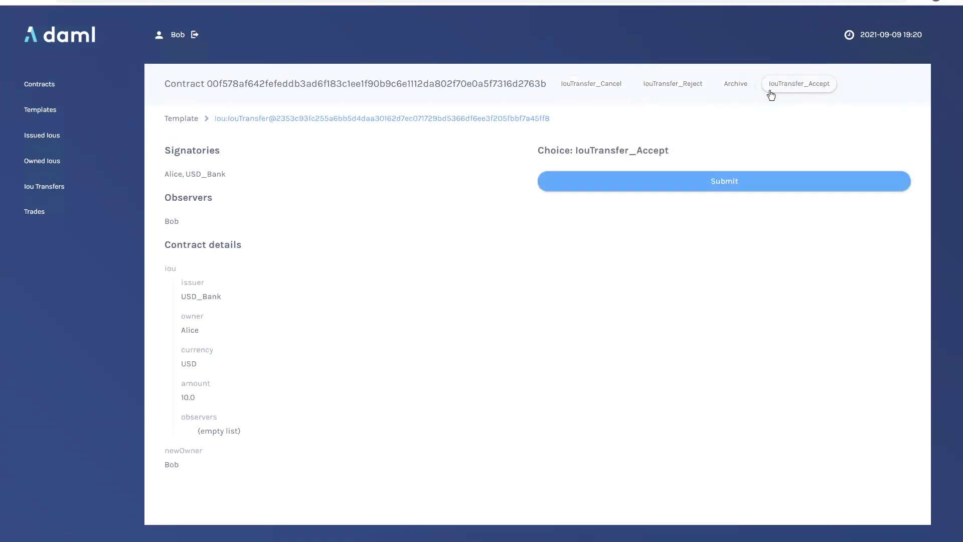
left_click(756, 185)
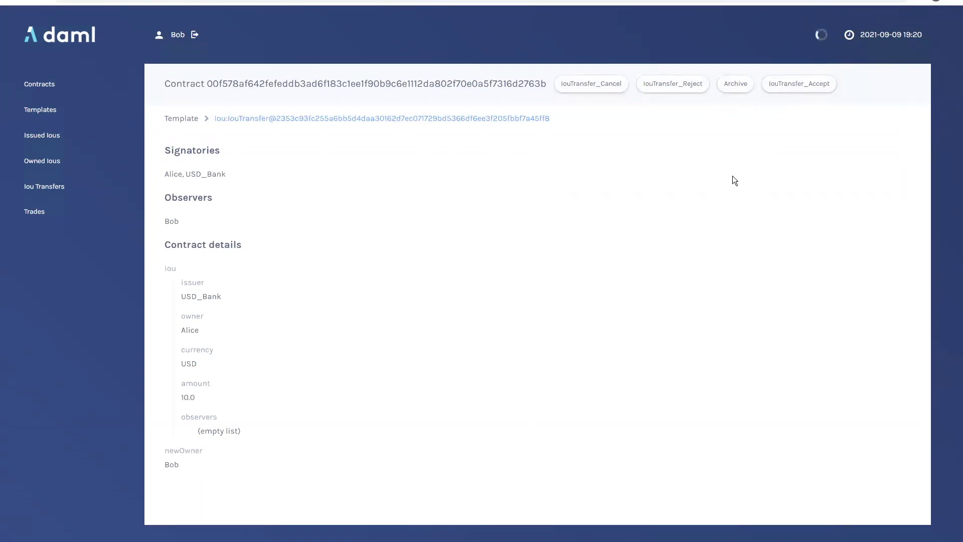
left_click(40, 85)
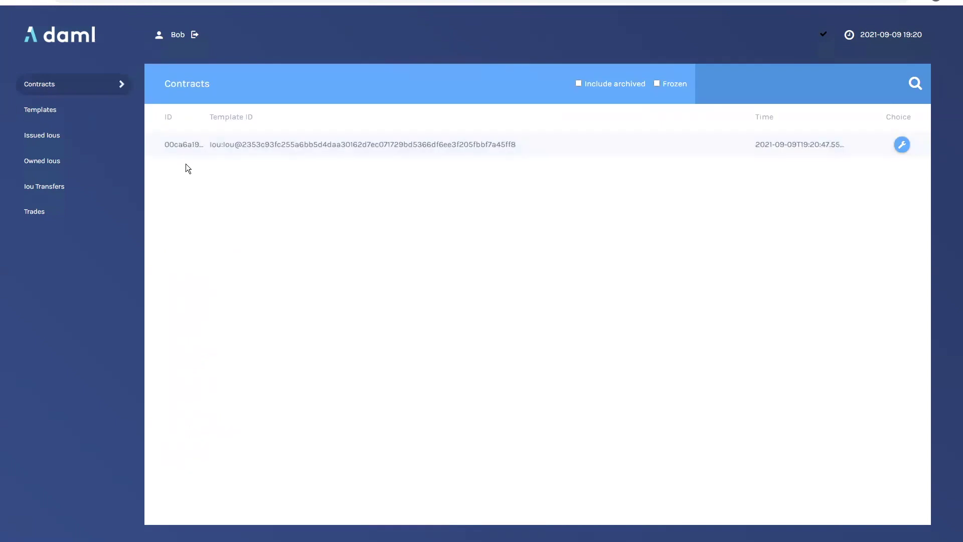
left_click(242, 145)
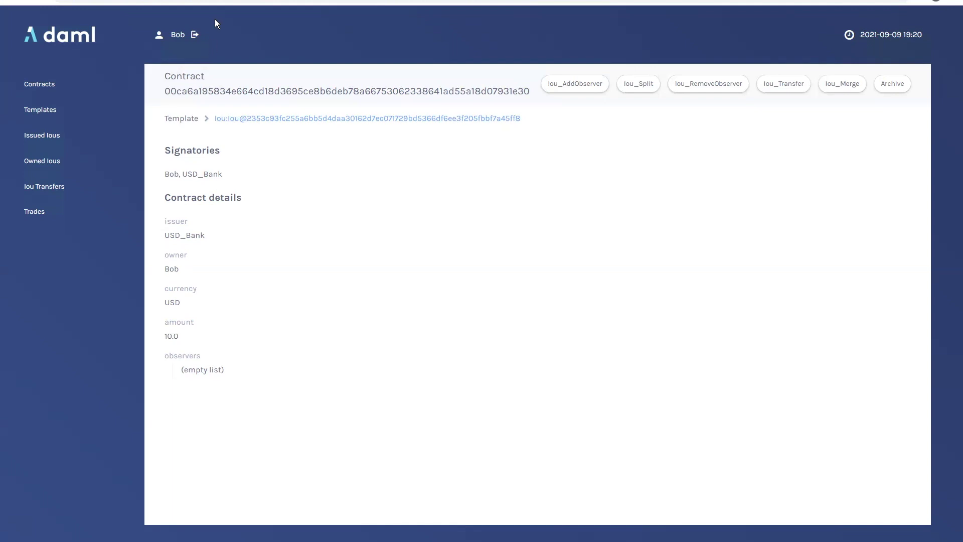
- Check the first individual party's contracts, and review the contracts and issued IOUs as USD_Bank
left_click(194, 35)
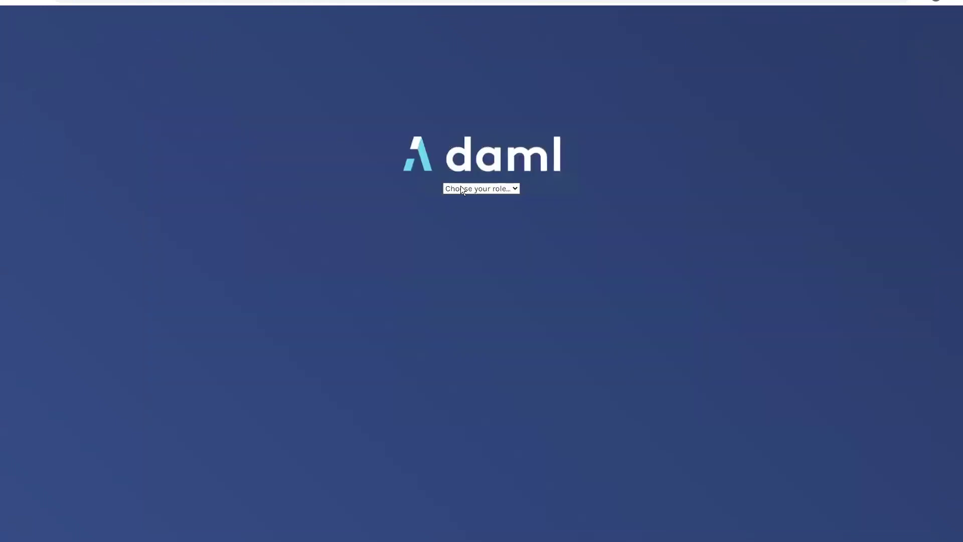
left_click(462, 188)
left_click(463, 218)
left_click(45, 83)
left_click(198, 34)
left_click(484, 189)
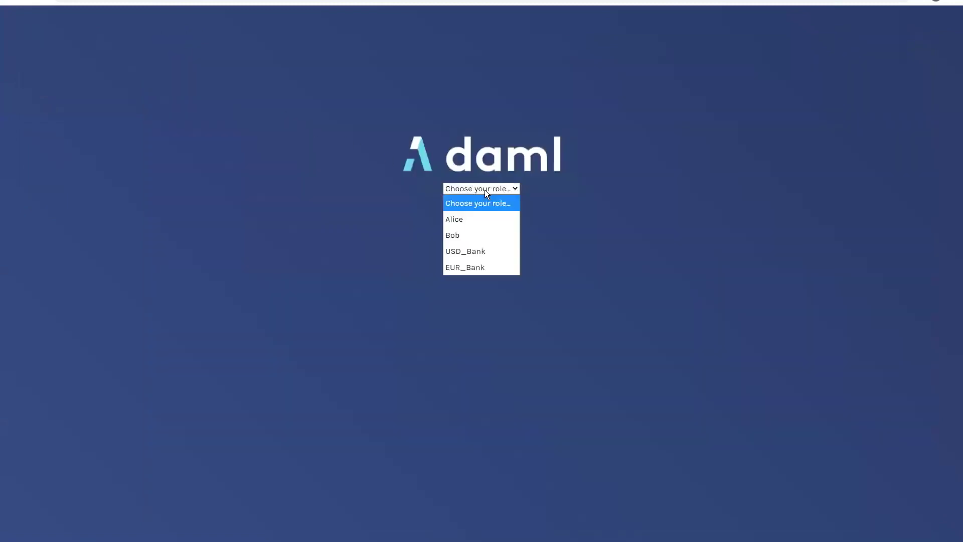
left_click(466, 251)
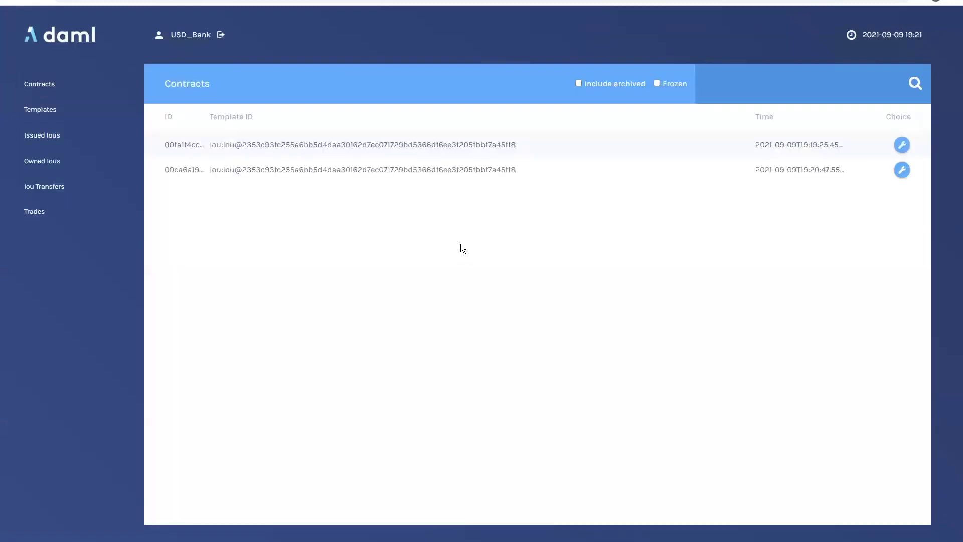
left_click(58, 140)
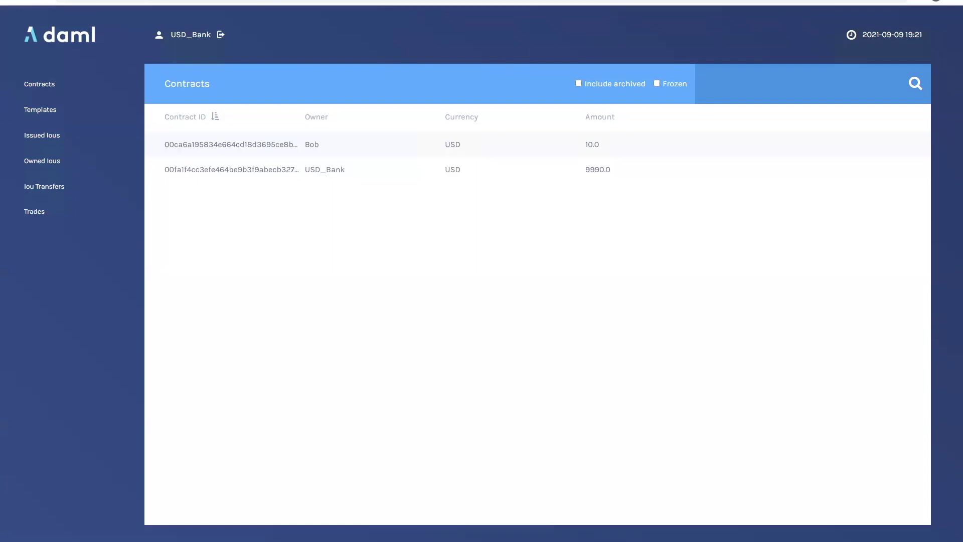
- Switch to Visual Studio Code, split the terminal, and select the list-parties command for port 6862 in commands.sh
key("alt+Tab")
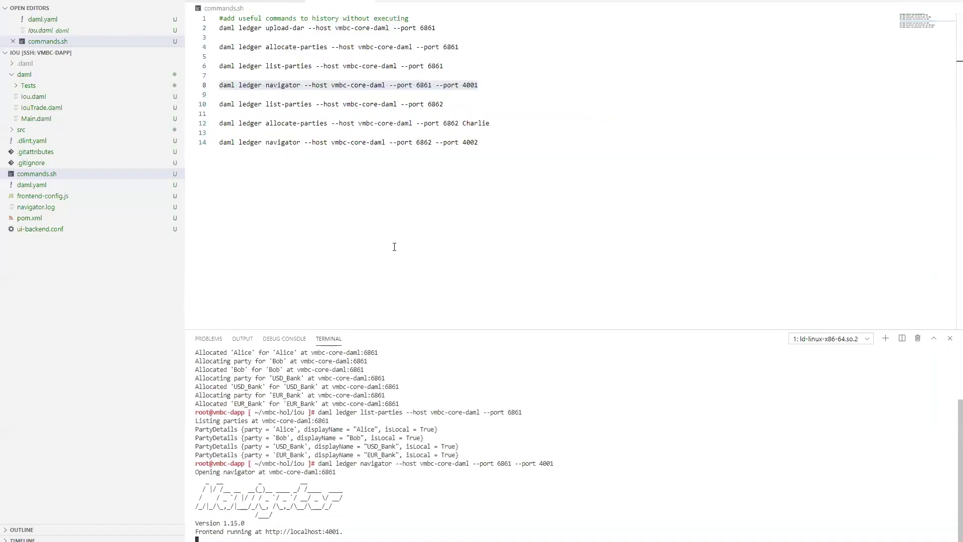
left_click(482, 92)
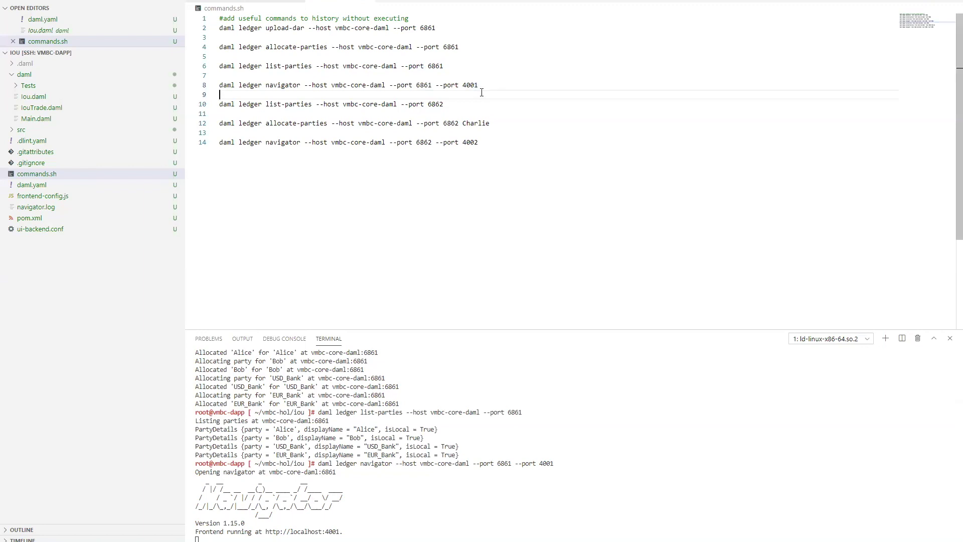
left_click_drag(443, 66, 414, 65)
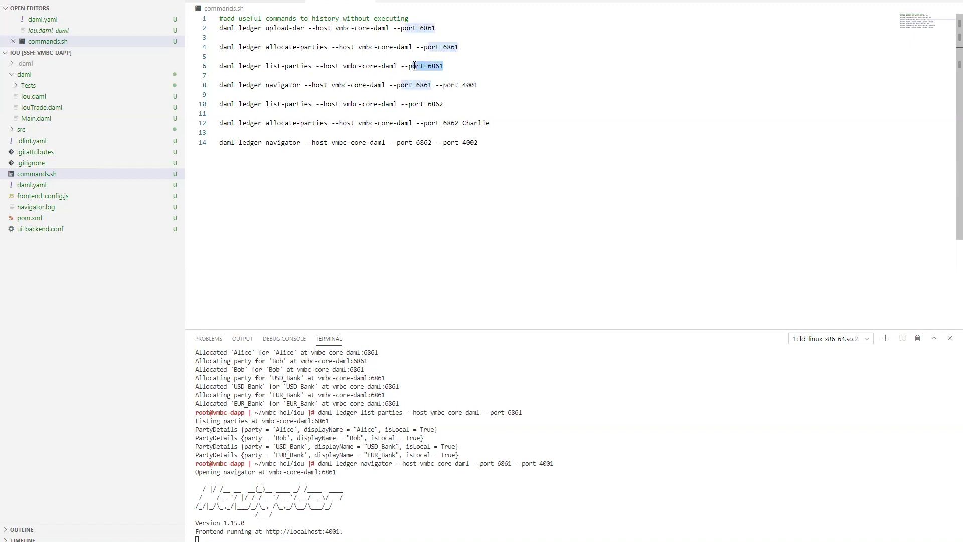
left_click(459, 68)
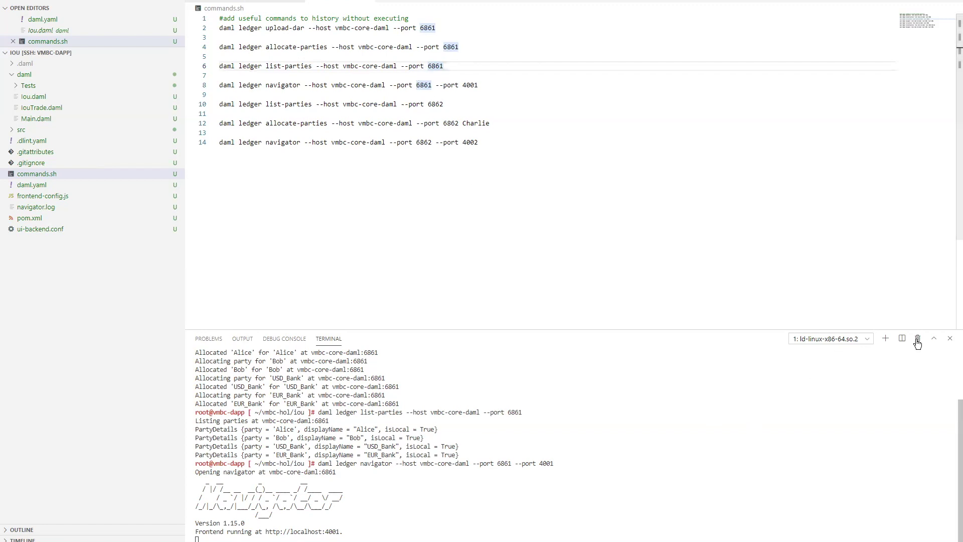
left_click(902, 339)
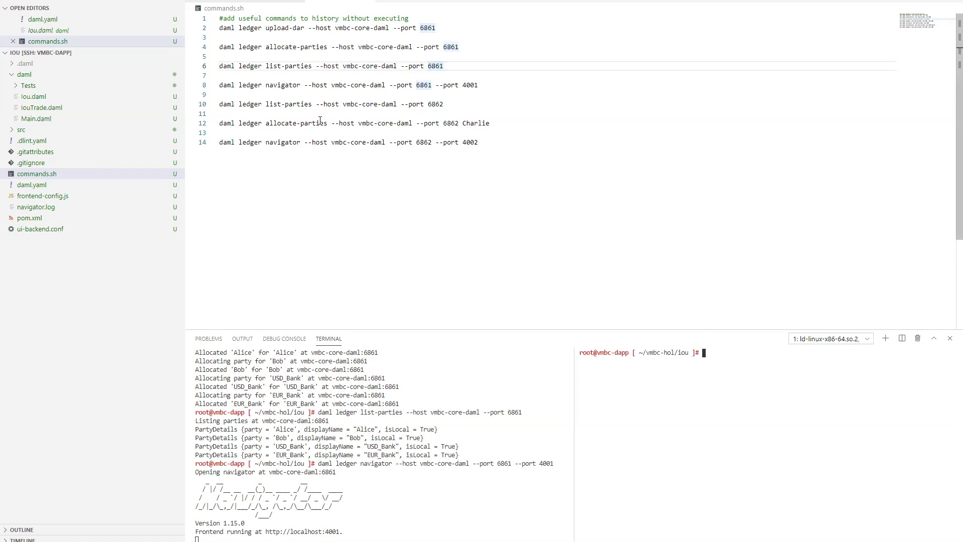
left_click_drag(459, 109, 219, 103)
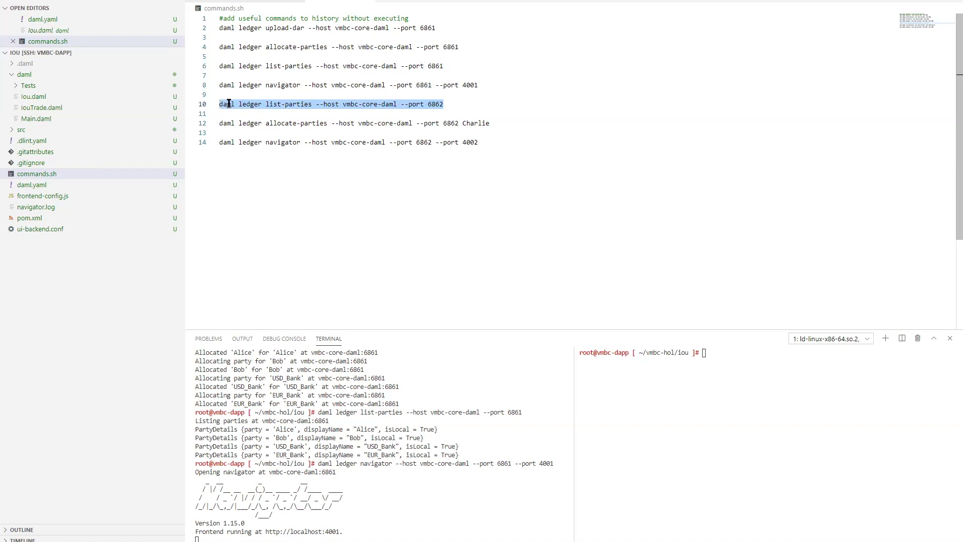
right_click(229, 104)
left_click(271, 153)
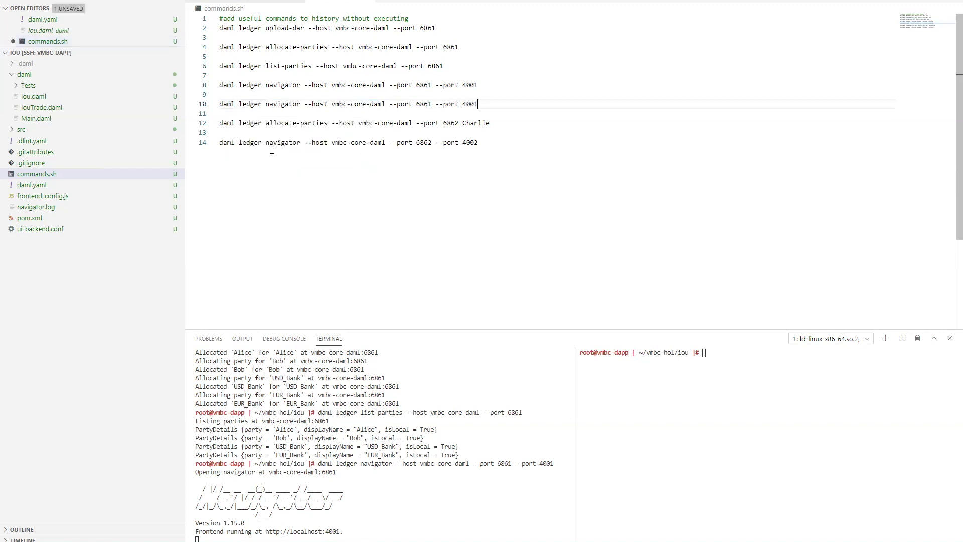
key("ctrl+z")
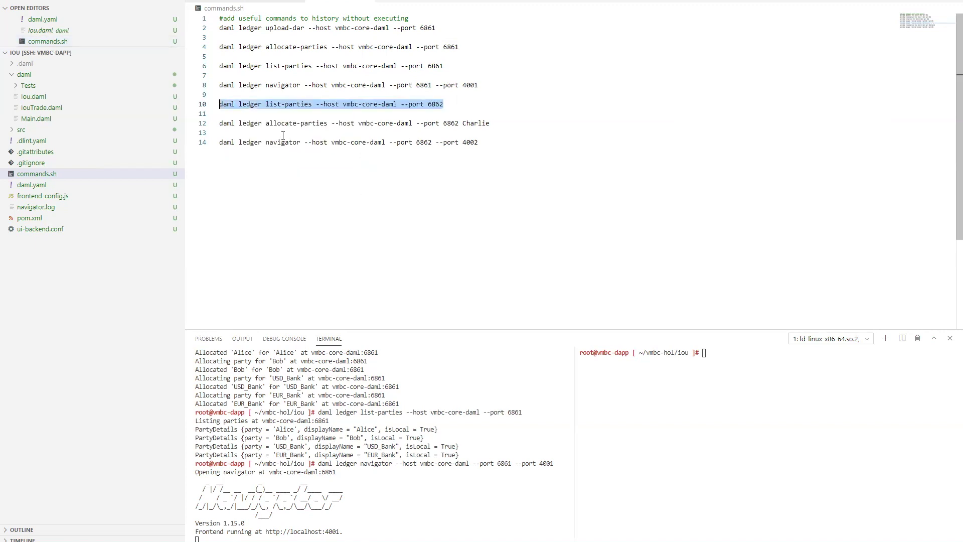
- Copy the selected list-parties command and run it in the new terminal for vmbc-core-daml port 6862
right_click(307, 105)
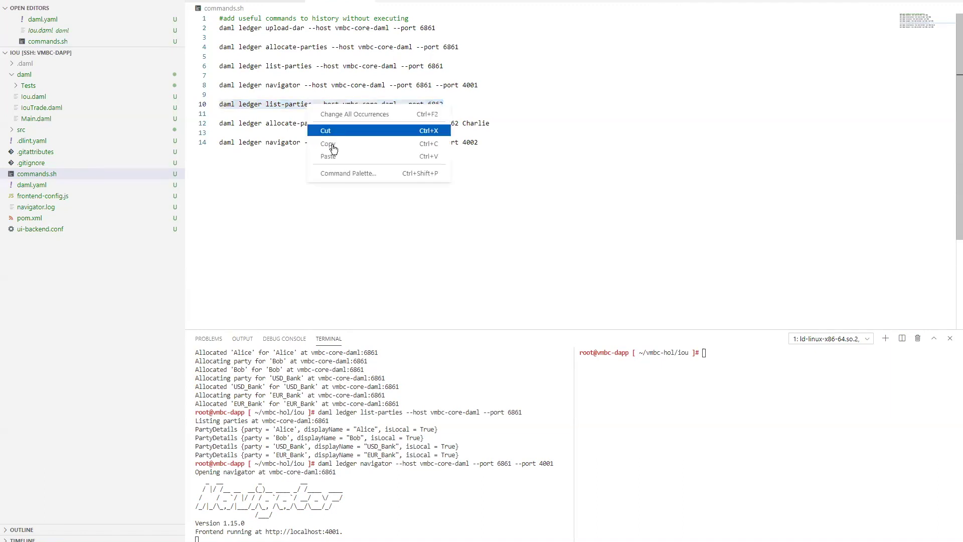
left_click(328, 144)
right_click(722, 372)
key("Return")
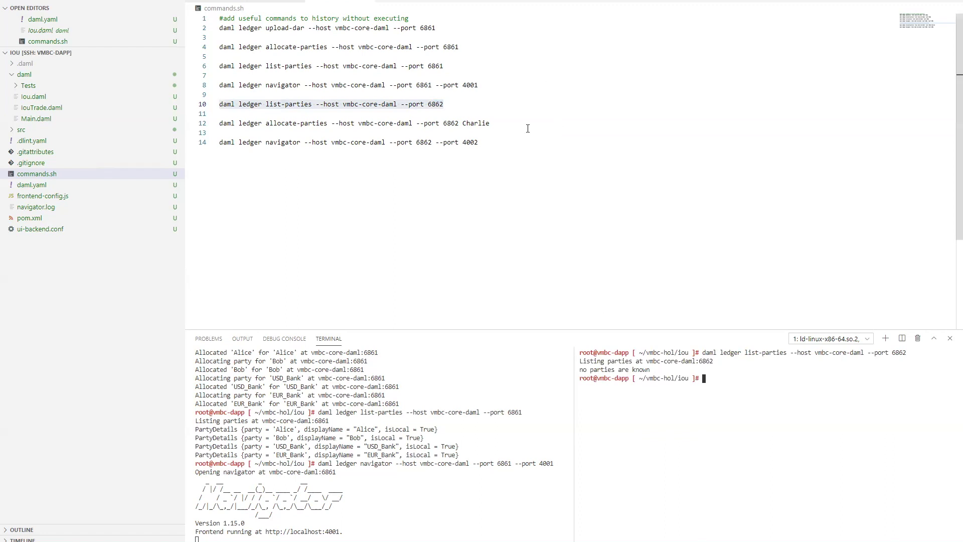
- Allocate the new individual party on vmbc-core-daml port 6862 by running the allocate-parties command from commands.sh in the new terminal
left_click_drag(496, 123, 278, 123)
left_click_drag(214, 133, 215, 123)
right_click(254, 123)
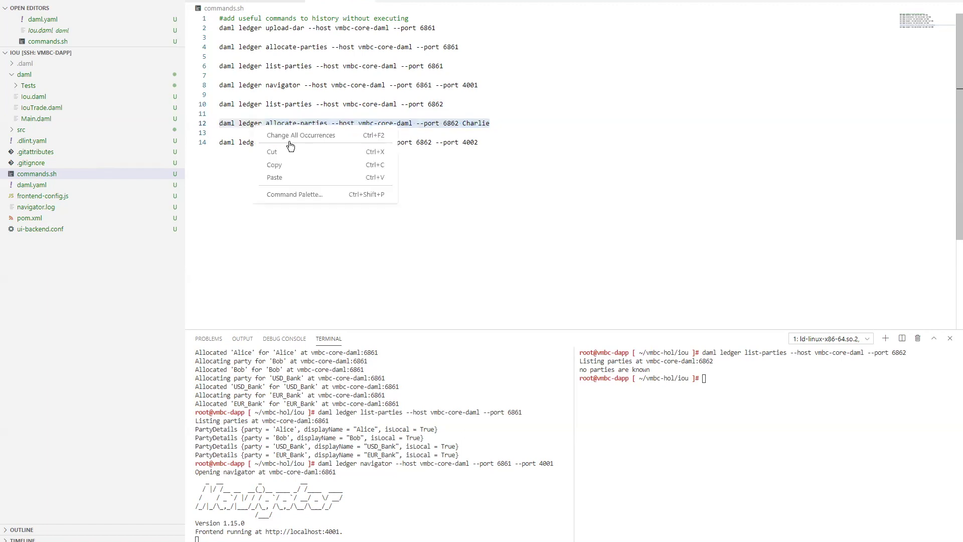
left_click(275, 164)
right_click(809, 407)
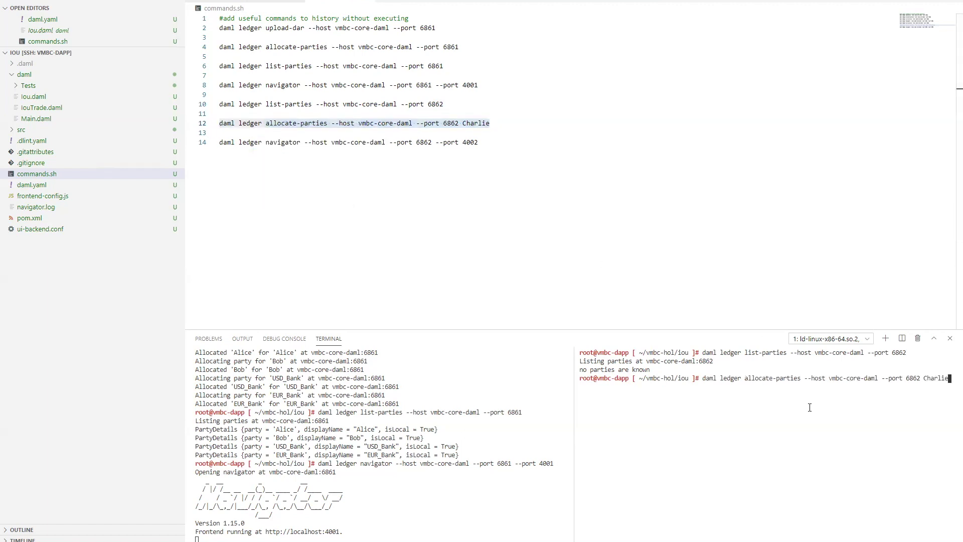
key("Return")
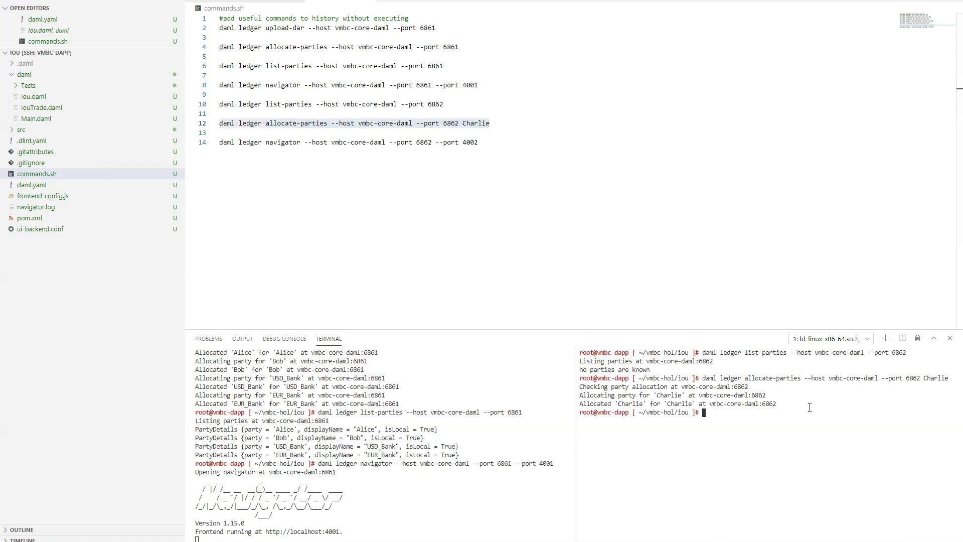
- Run "daml ledger navigator --host vmbc-core-daml --port 6862 --port 4002" from commands.sh in the new terminal
left_click_drag(479, 142, 219, 143)
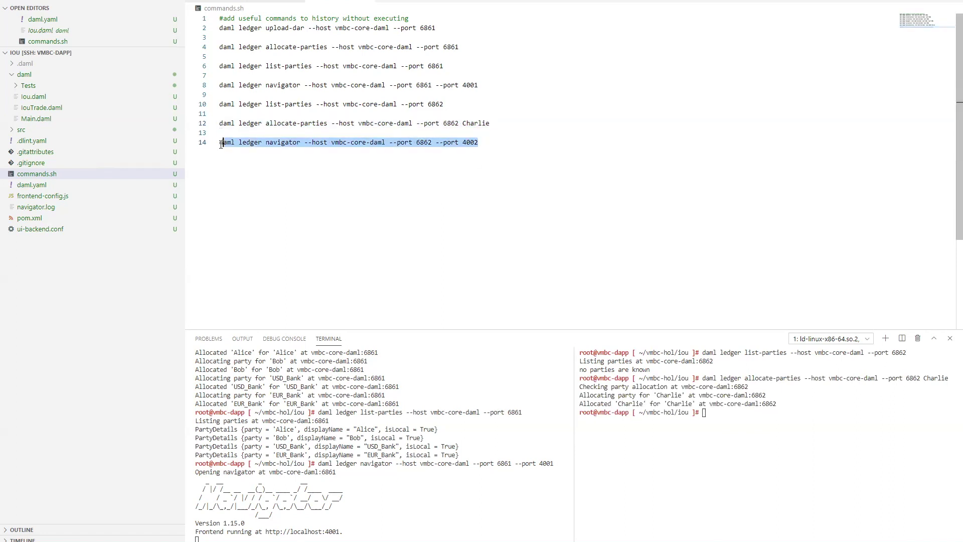
right_click(233, 147)
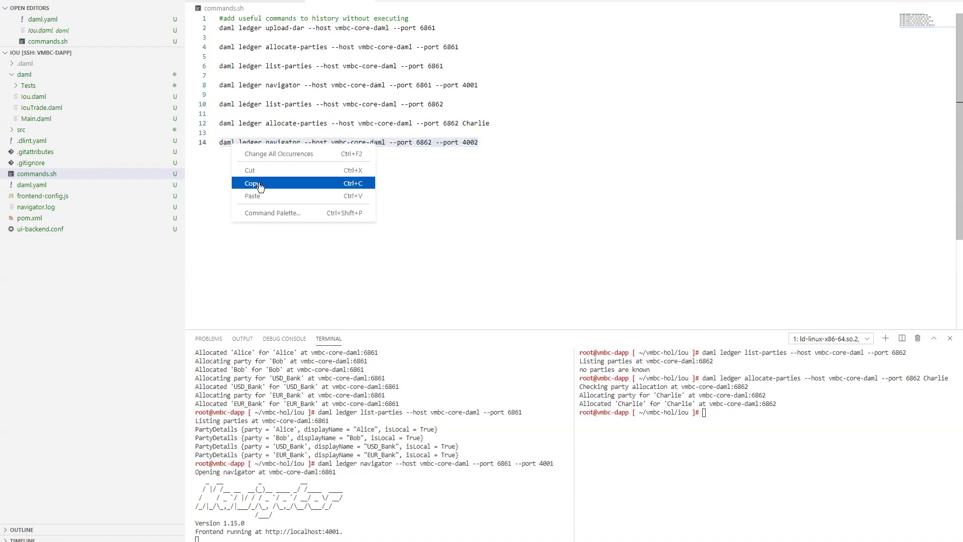
left_click(259, 185)
right_click(734, 430)
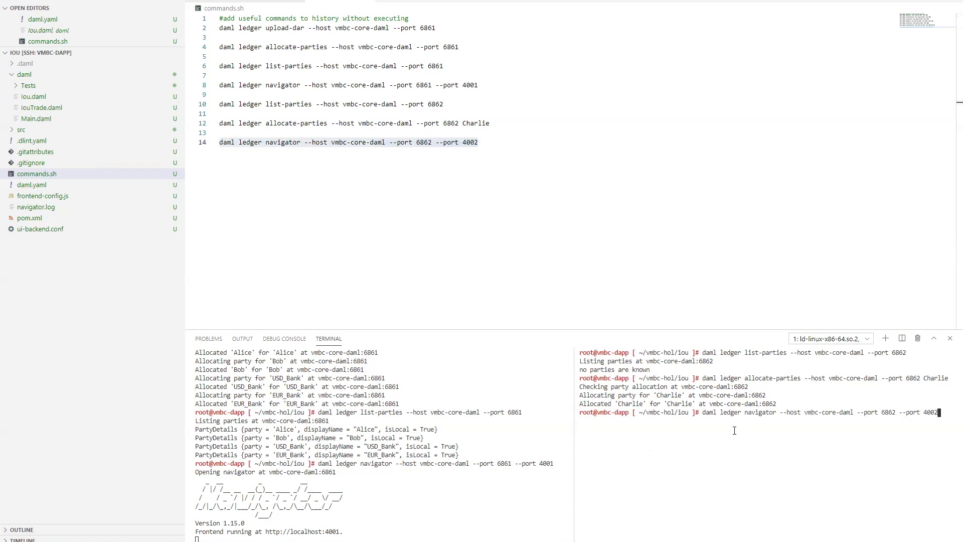
key("Return")
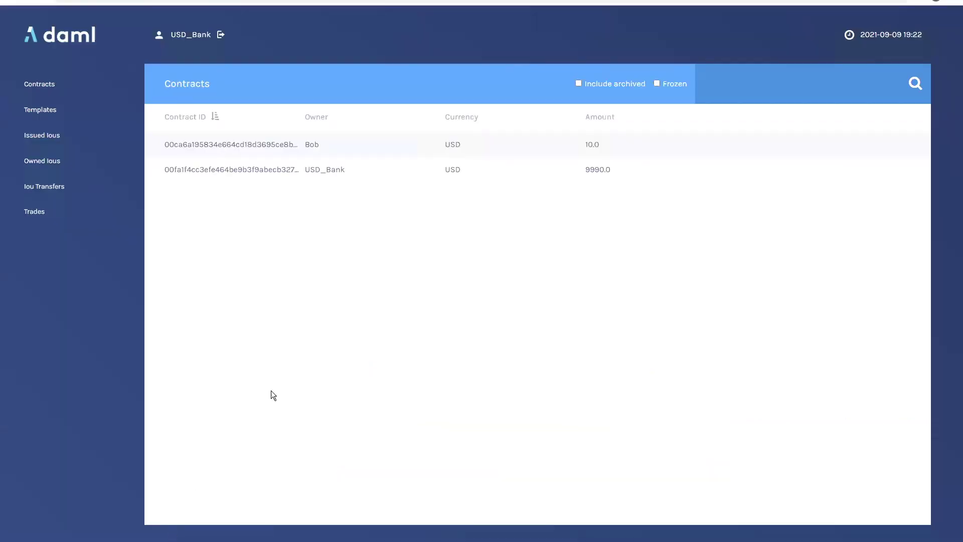
- Sign in to Navigator as the second individual party, submit an Iou_Transfer naming the newly allocated party as new owner, and check the contracts
left_click(194, 36)
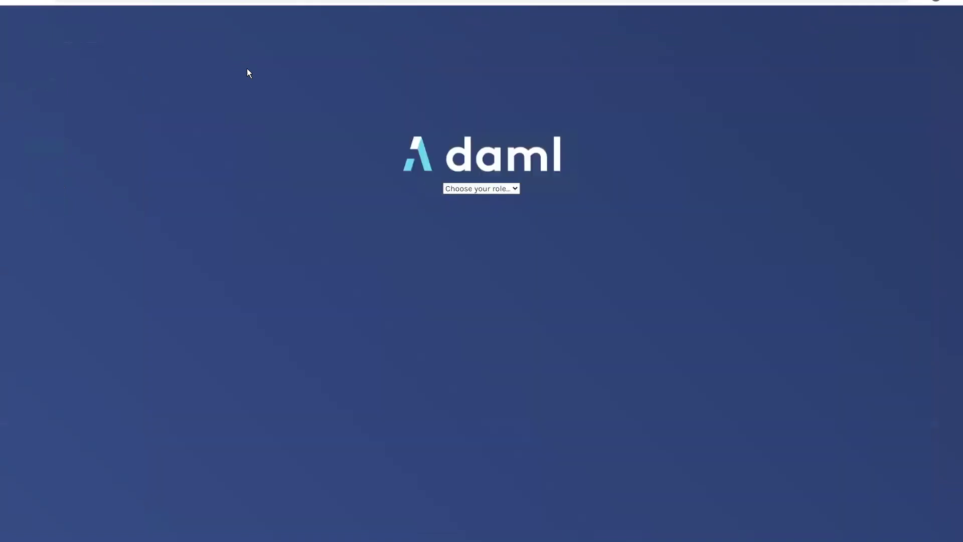
left_click(464, 189)
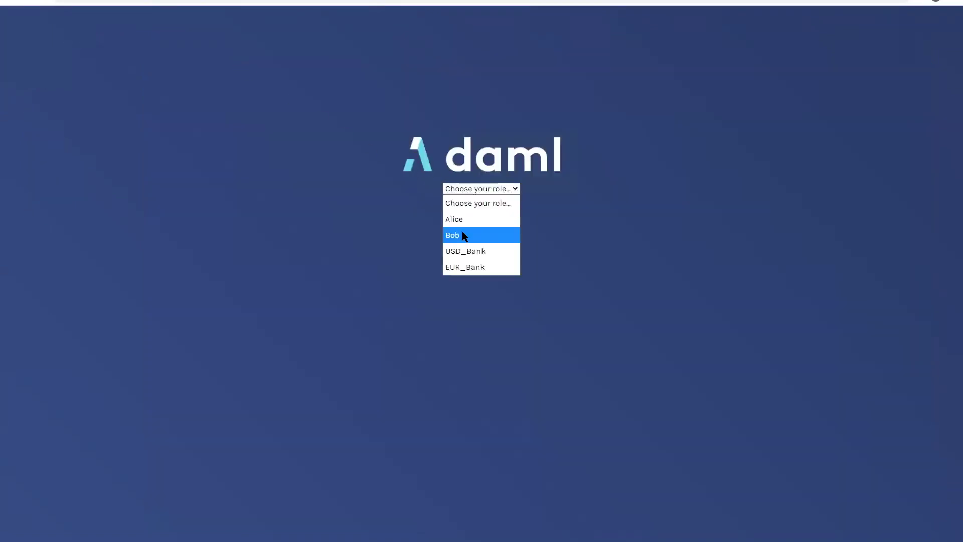
left_click(462, 231)
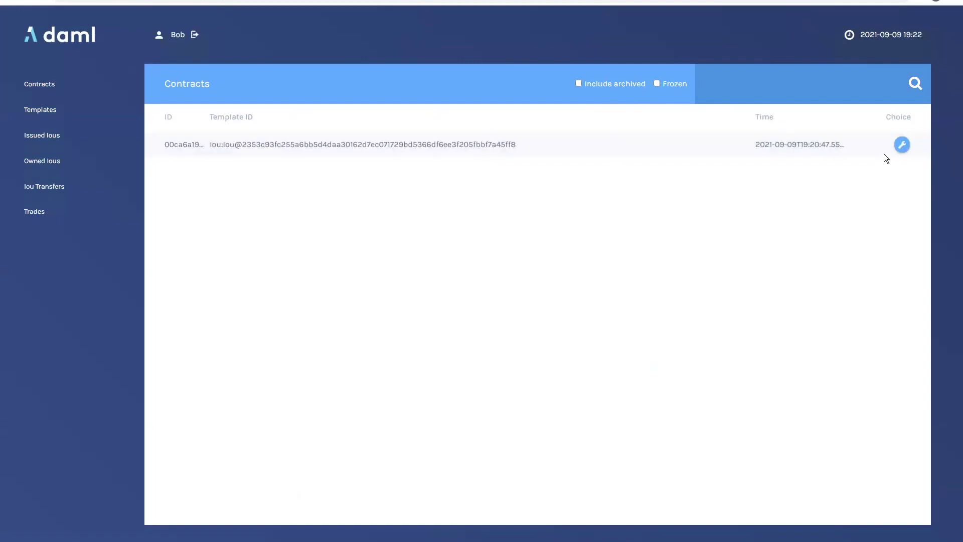
left_click(901, 145)
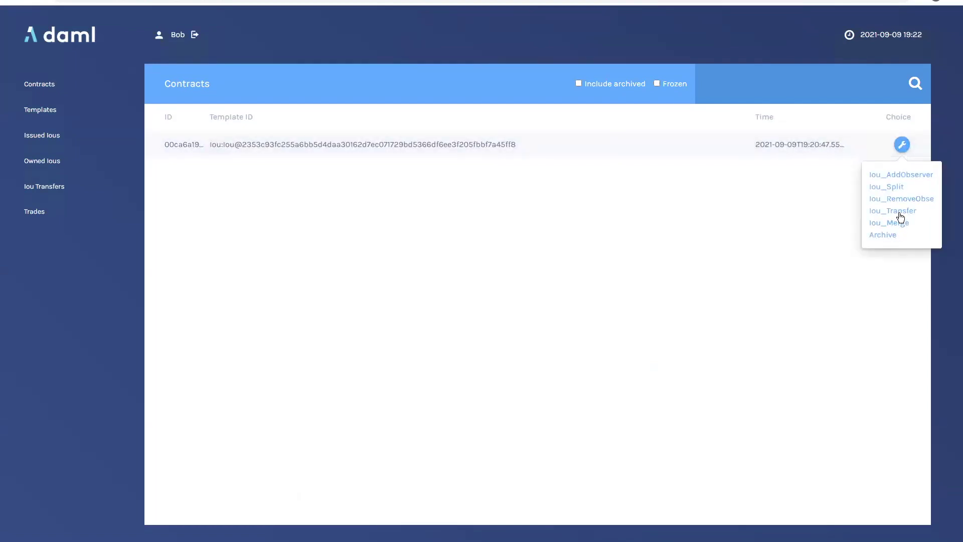
left_click(898, 212)
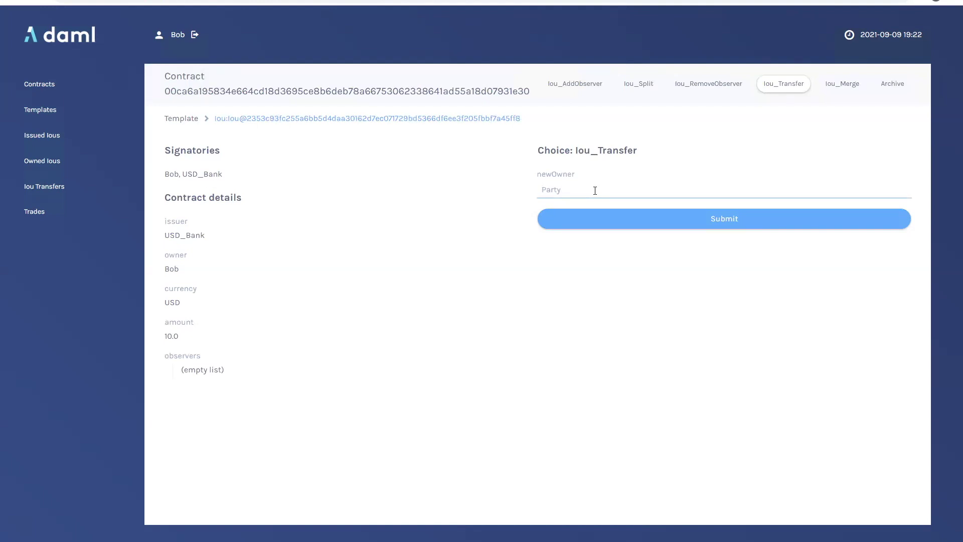
type("Charlie")
left_click(686, 221)
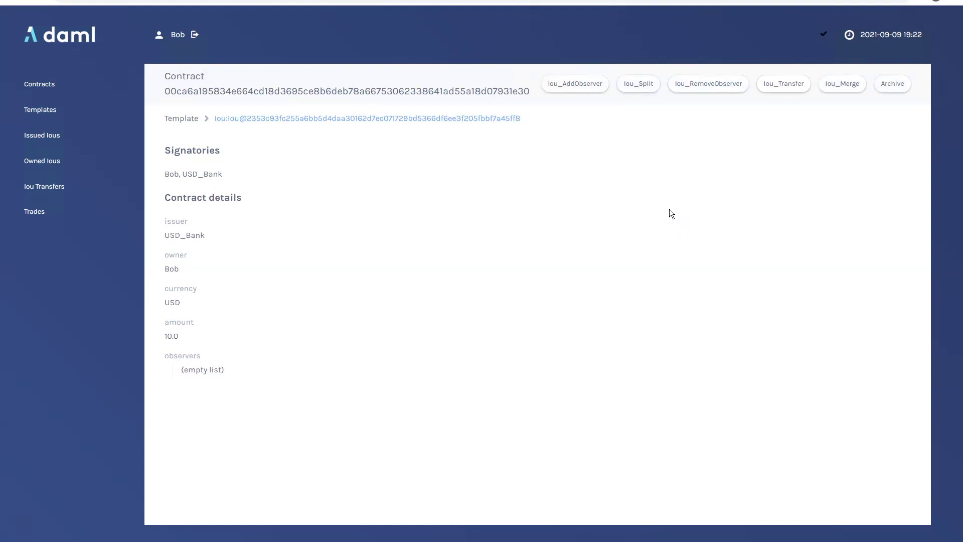
left_click(53, 88)
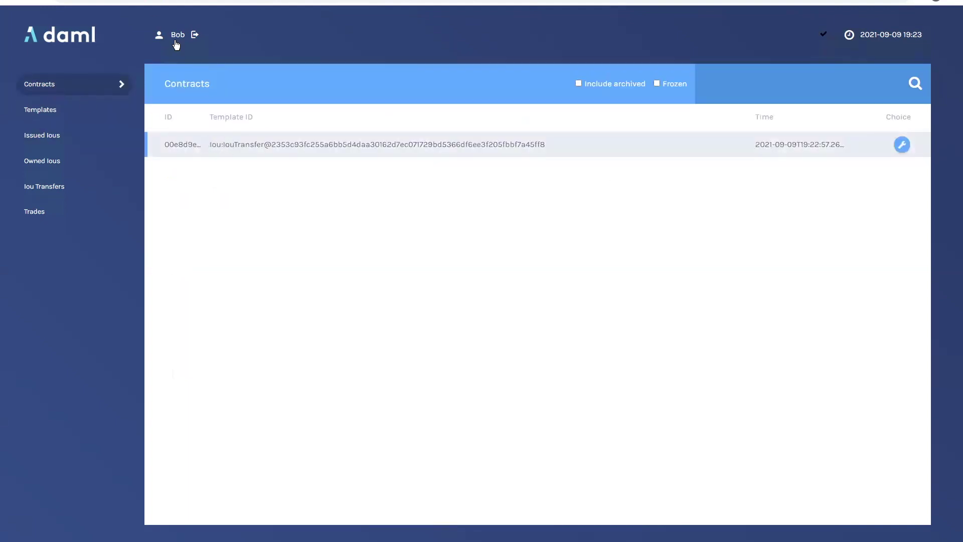
- Open the Daml IoU (4002) Navigator in a new browser tab and sign in as the newly allocated individual party
key("ctrl+t")
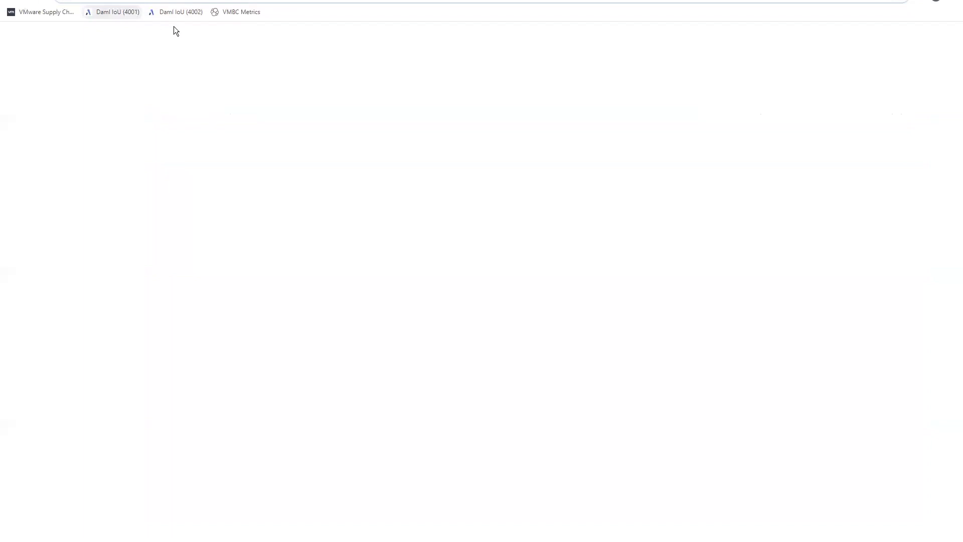
left_click(178, 12)
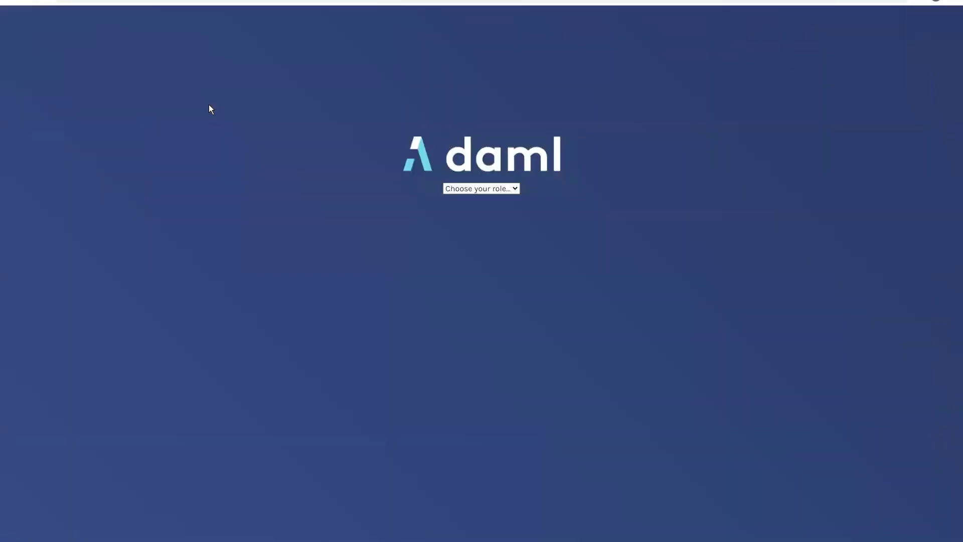
left_click(504, 191)
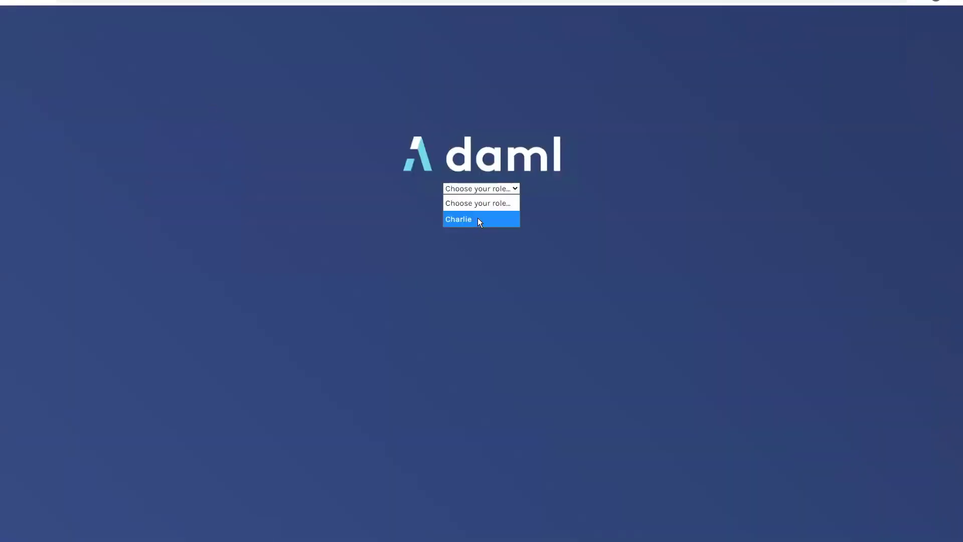
left_click(479, 218)
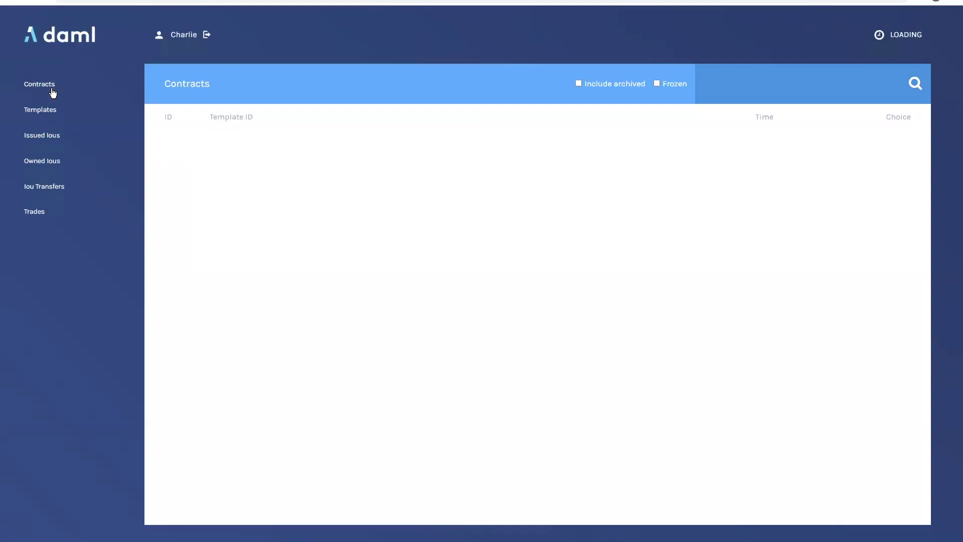
- Submit IouTransfer_Accept on the pending IouTransfer contract and open the details of the new owner's Iou contract
left_click(51, 89)
left_click(261, 147)
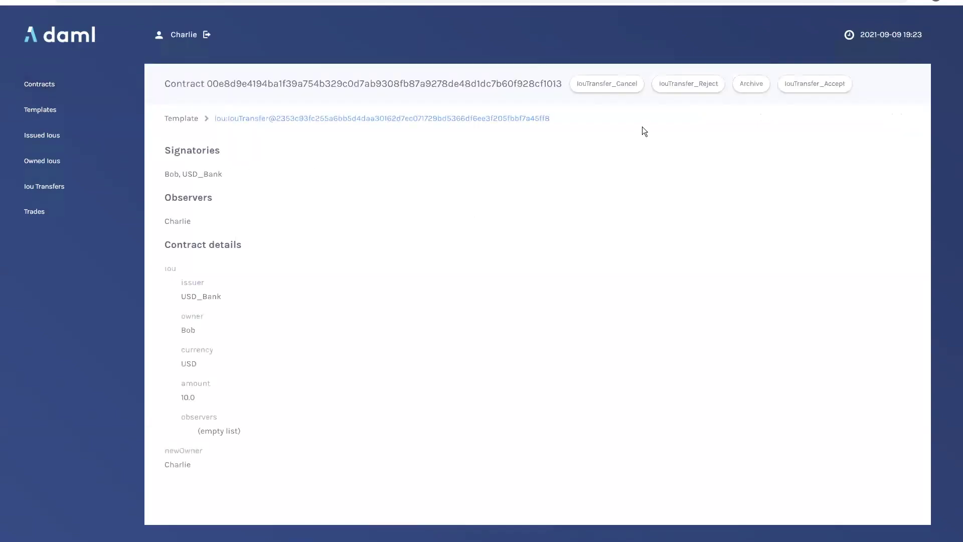
left_click(792, 86)
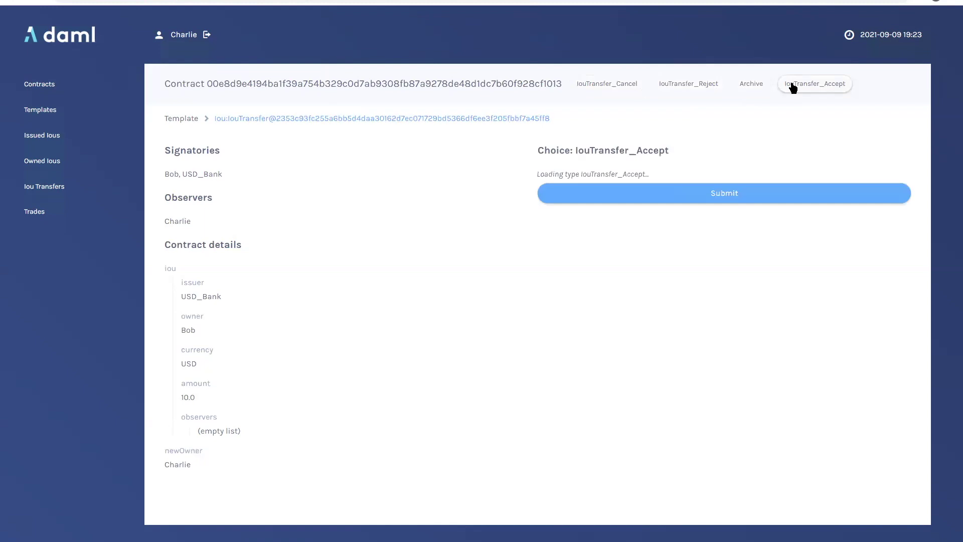
left_click(735, 182)
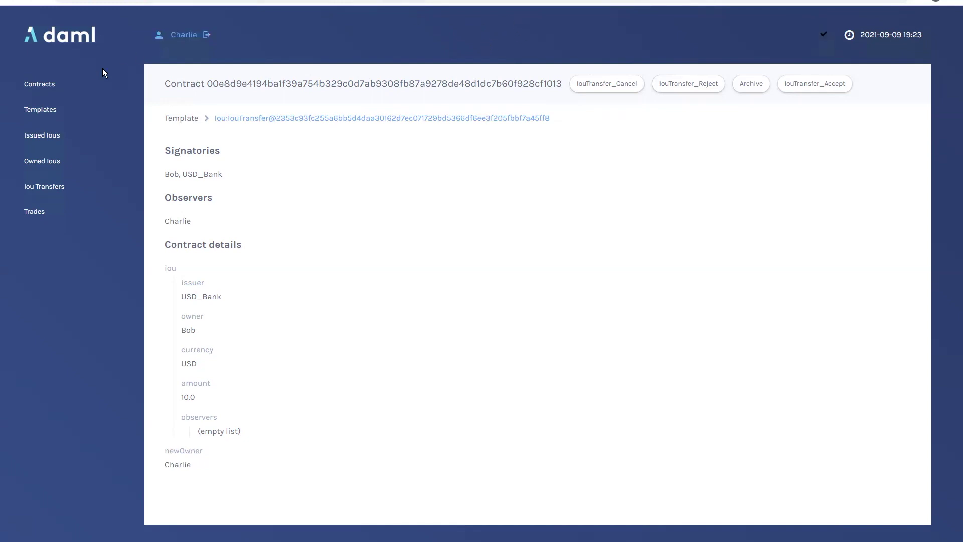
left_click(96, 86)
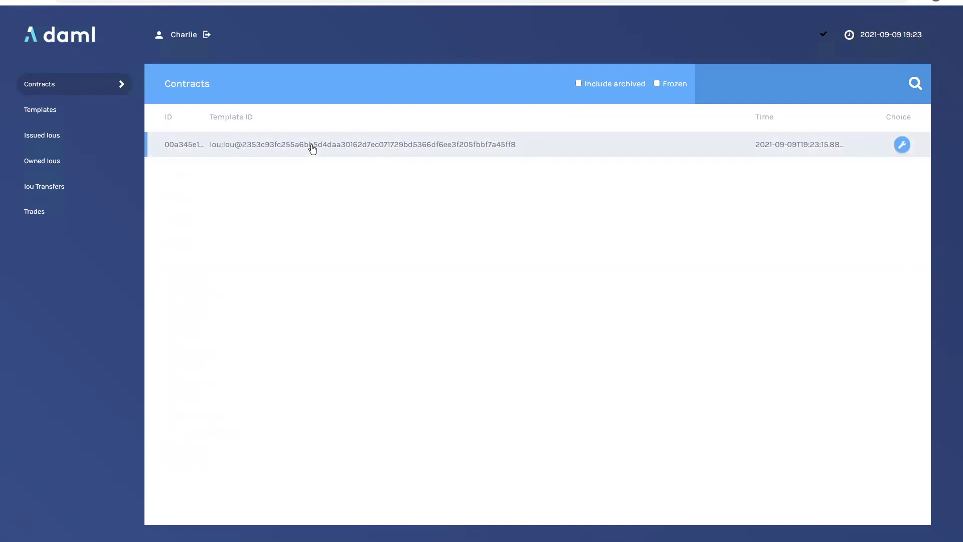
left_click(312, 149)
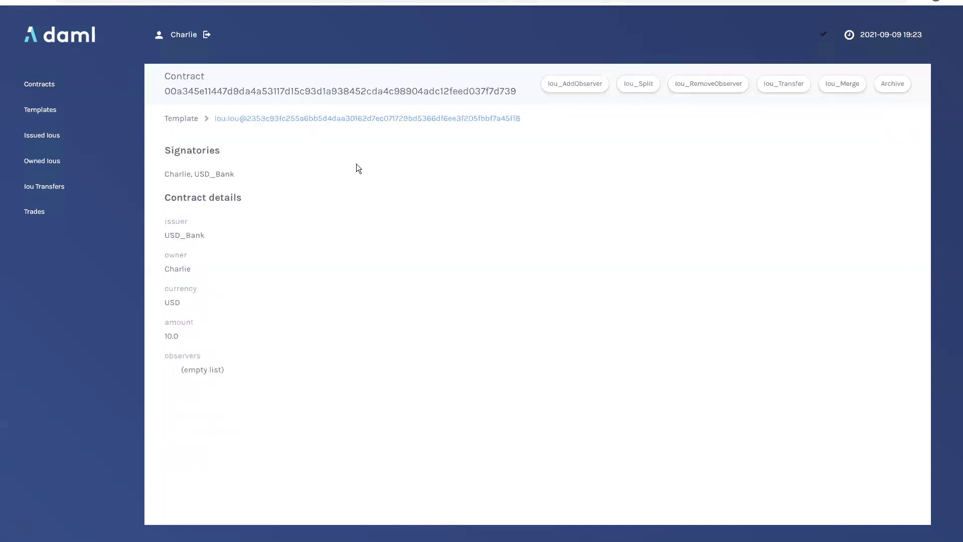